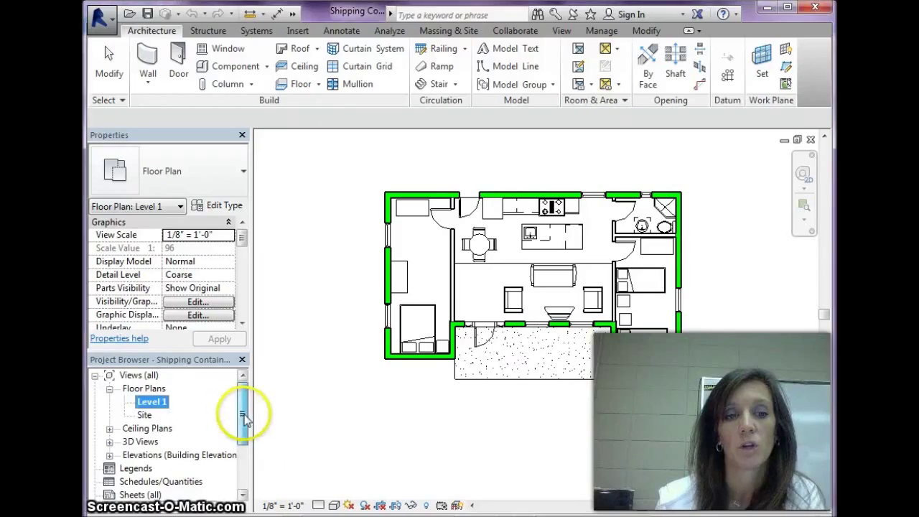
- Start a new sheet and load the GTT 11 x 8.5 Horizontal title block from G:\Revit
{"action": "left_click_drag", "start_coordinate": [241, 413], "coordinate": [244, 439]}
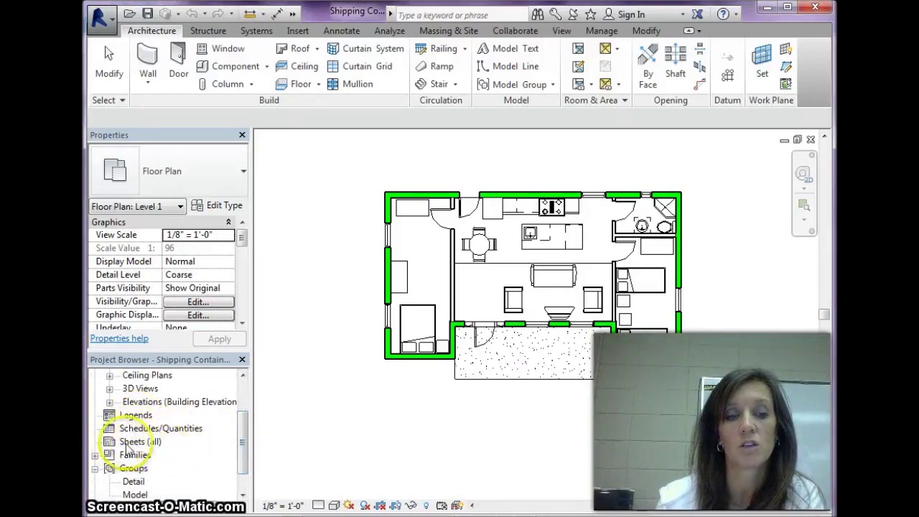
{"action": "right_click", "coordinate": [132, 445]}
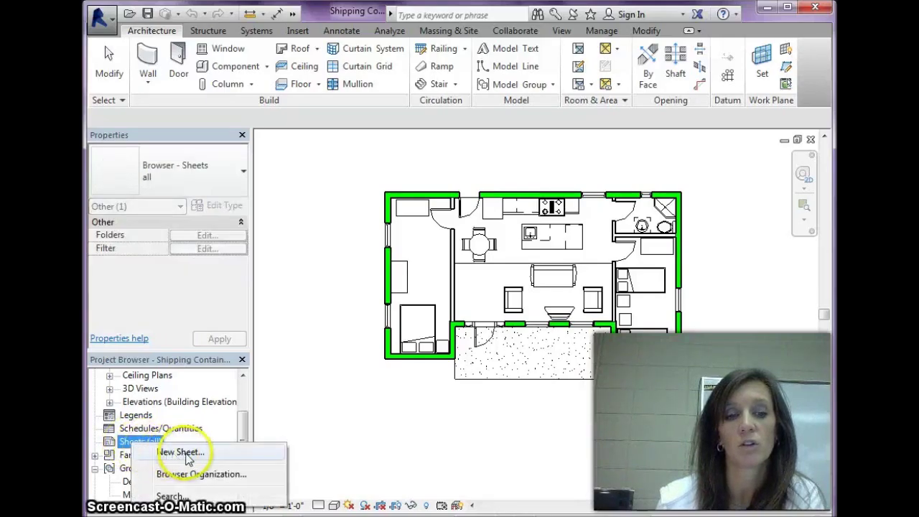
{"action": "left_click", "coordinate": [183, 452]}
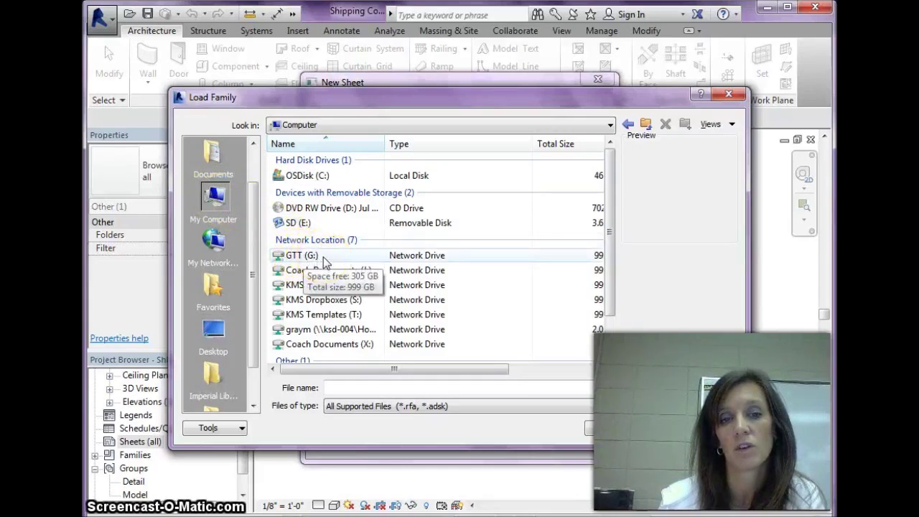
{"action": "double_click", "coordinate": [323, 257]}
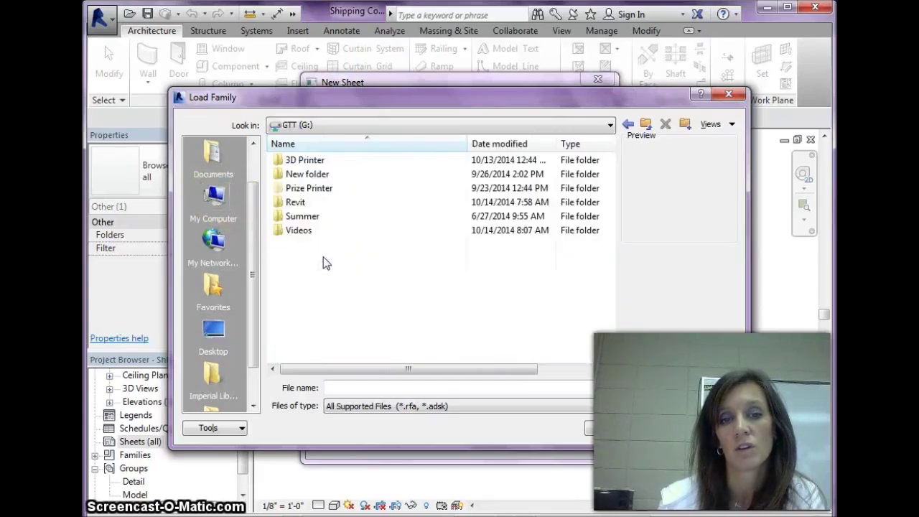
{"action": "double_click", "coordinate": [298, 205]}
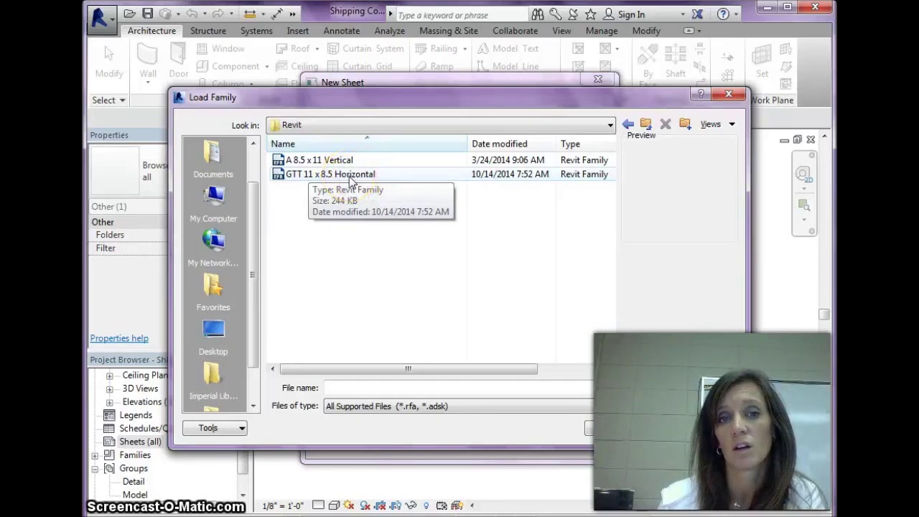
{"action": "double_click", "coordinate": [351, 176]}
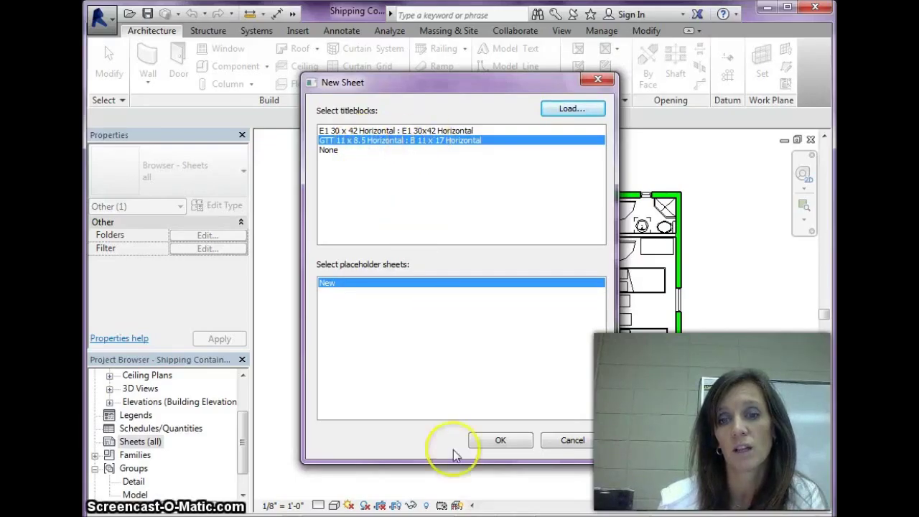
- Create the sheet with the GTT title block and zoom out to see it whole
{"action": "left_click", "coordinate": [511, 440]}
{"action": "left_click", "coordinate": [425, 445]}
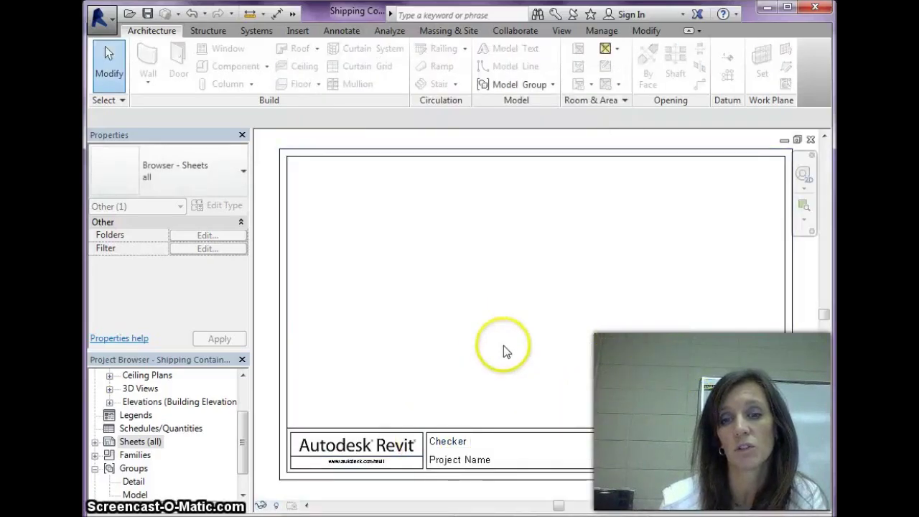
{"action": "scroll", "coordinate": [505, 353], "scroll_direction": "down", "scroll_amount": 2}
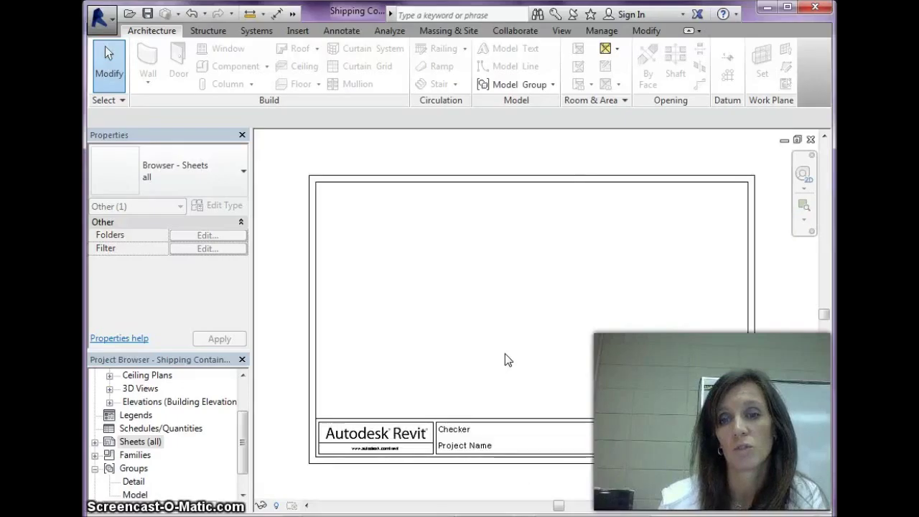
{"action": "scroll", "coordinate": [505, 353], "scroll_direction": "down", "scroll_amount": 2}
{"action": "scroll", "coordinate": [505, 354], "scroll_direction": "down", "scroll_amount": 1}
{"action": "middle_click_drag", "start_coordinate": [514, 359], "coordinate": [509, 318]}
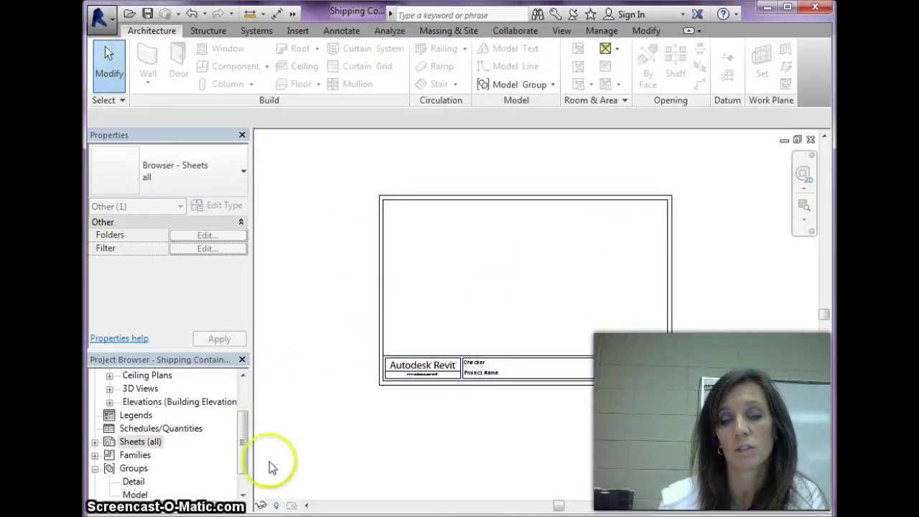
- Place the Level 1 floor plan on the sheet and shift it right and down
{"action": "left_click_drag", "start_coordinate": [242, 433], "coordinate": [255, 381]}
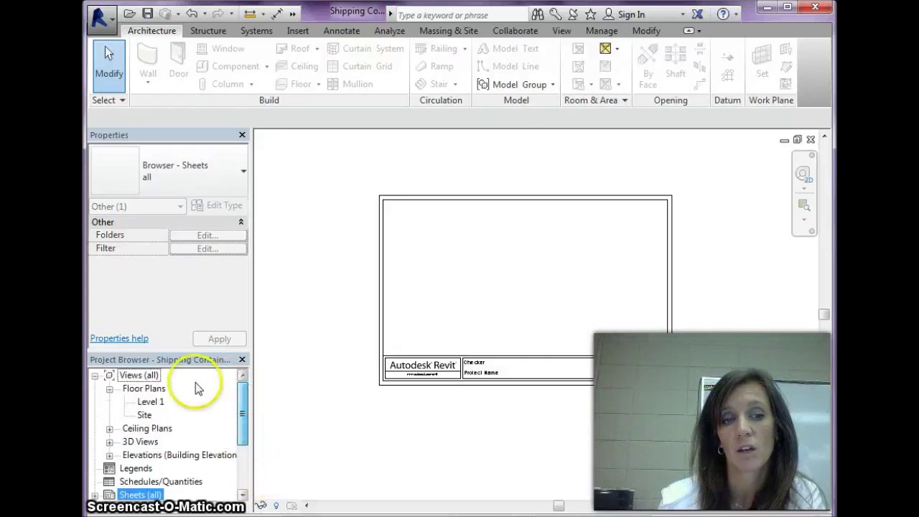
{"action": "left_click", "coordinate": [149, 404]}
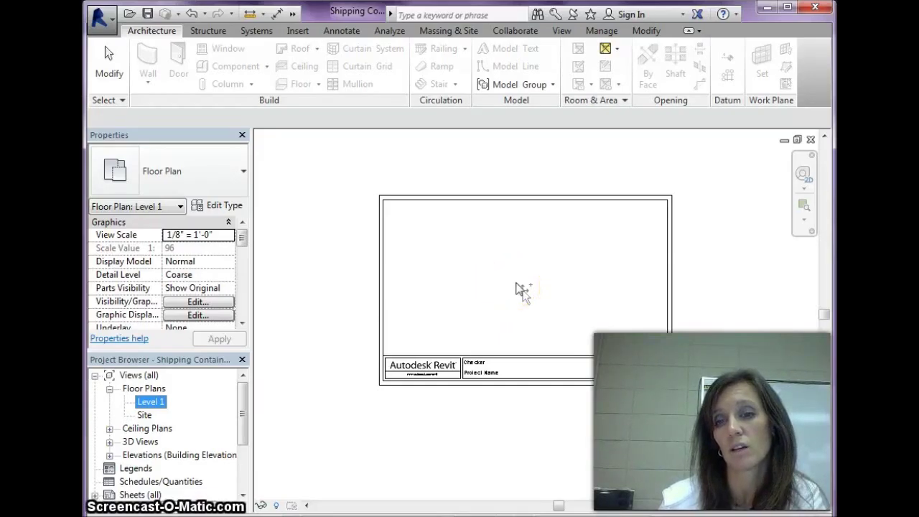
{"action": "left_click", "coordinate": [517, 287]}
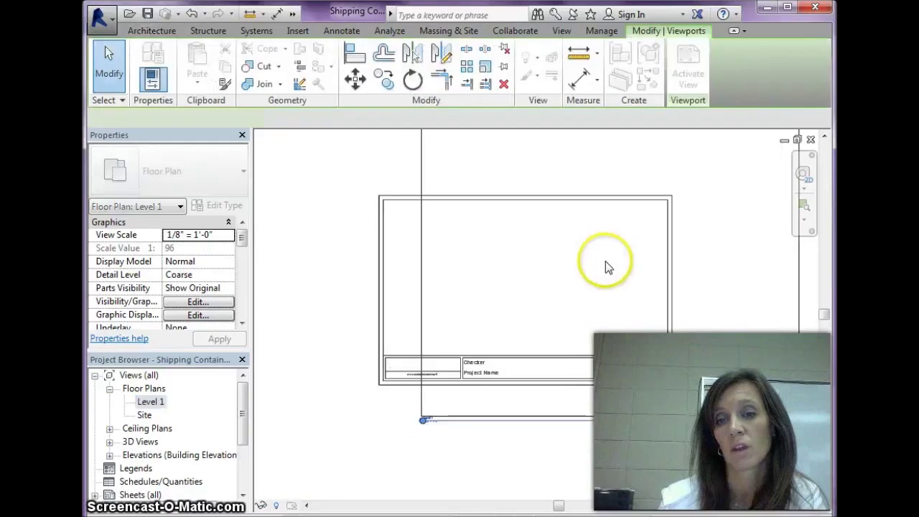
{"action": "left_click", "coordinate": [529, 303]}
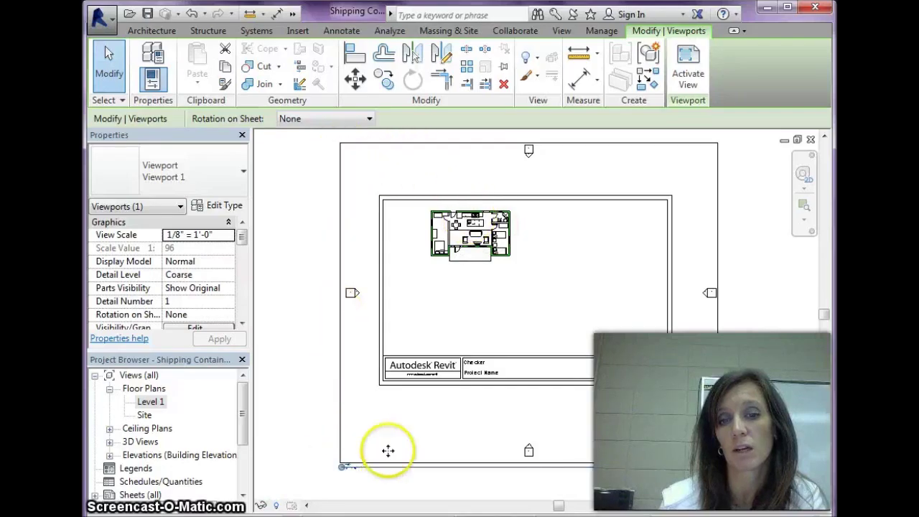
{"action": "left_click_drag", "start_coordinate": [475, 247], "coordinate": [512, 268]}
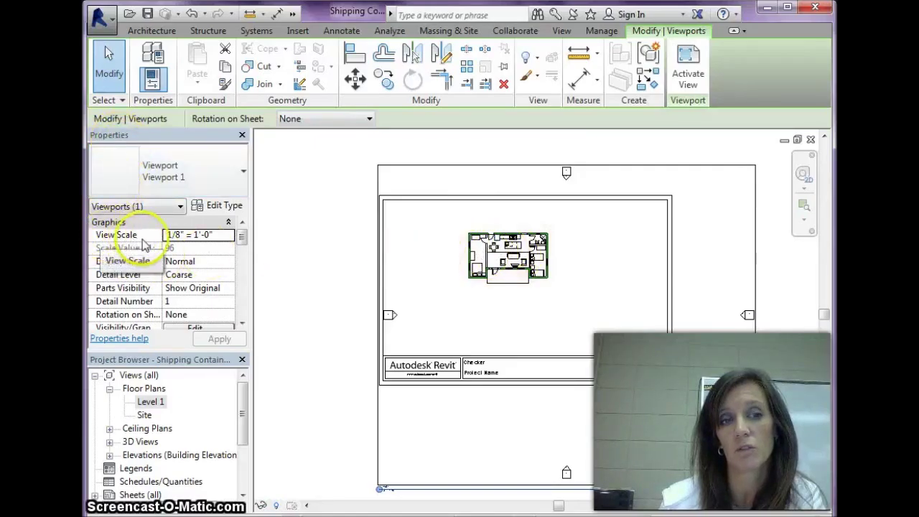
- Set the Level 1 viewport scale to 1/4" = 1'-0" and nudge it above the title strip
{"action": "left_click", "coordinate": [228, 237]}
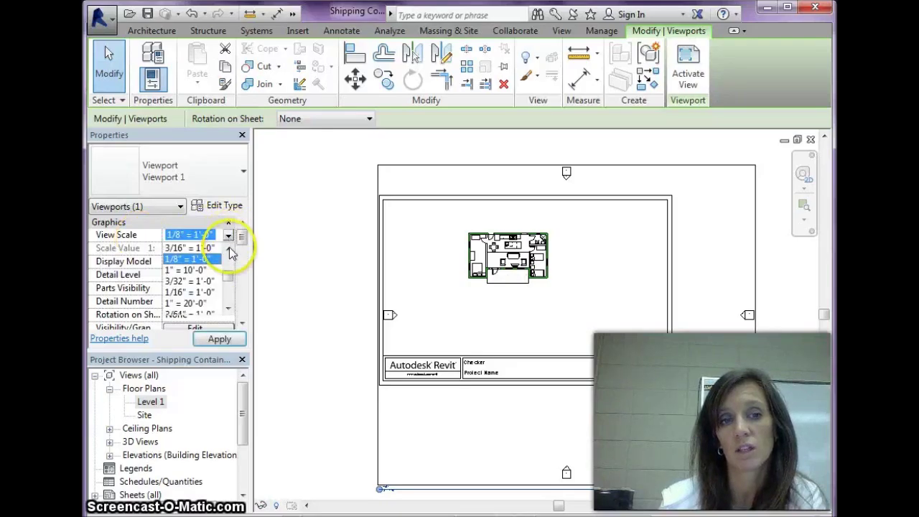
{"action": "left_click", "coordinate": [229, 249]}
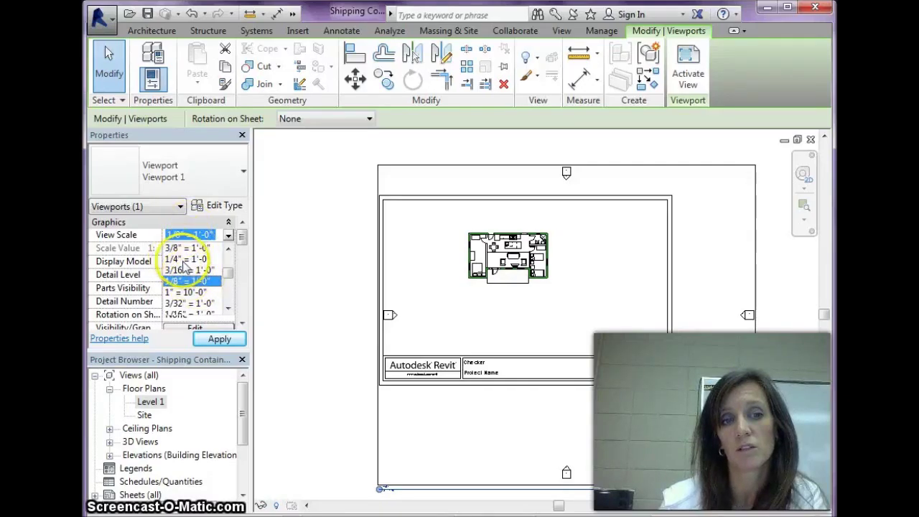
{"action": "left_click", "coordinate": [185, 260]}
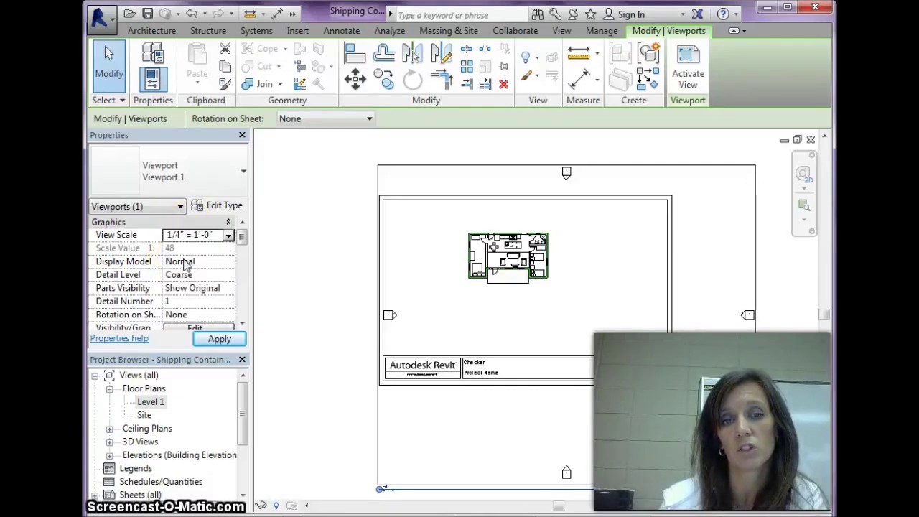
{"action": "left_click", "coordinate": [220, 339]}
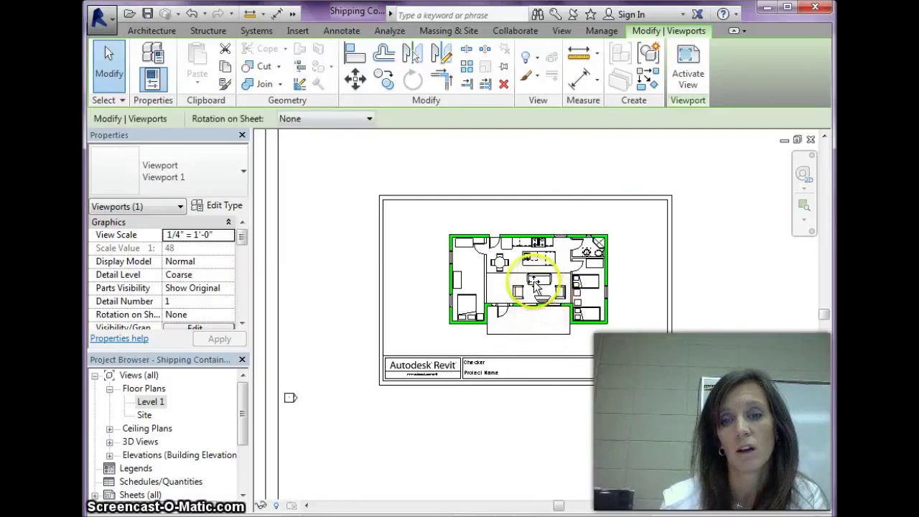
{"action": "mouse_move", "coordinate": [549, 296]}
{"action": "left_mouse_down"}
{"action": "mouse_move", "coordinate": [531, 279]}
{"action": "mouse_move", "coordinate": [548, 300]}
{"action": "left_mouse_up"}
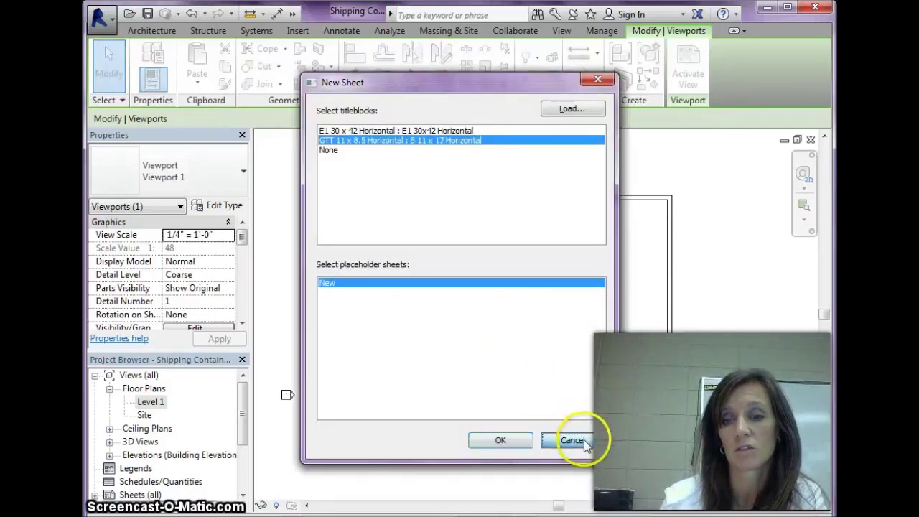
{"action": "left_click", "coordinate": [584, 439]}
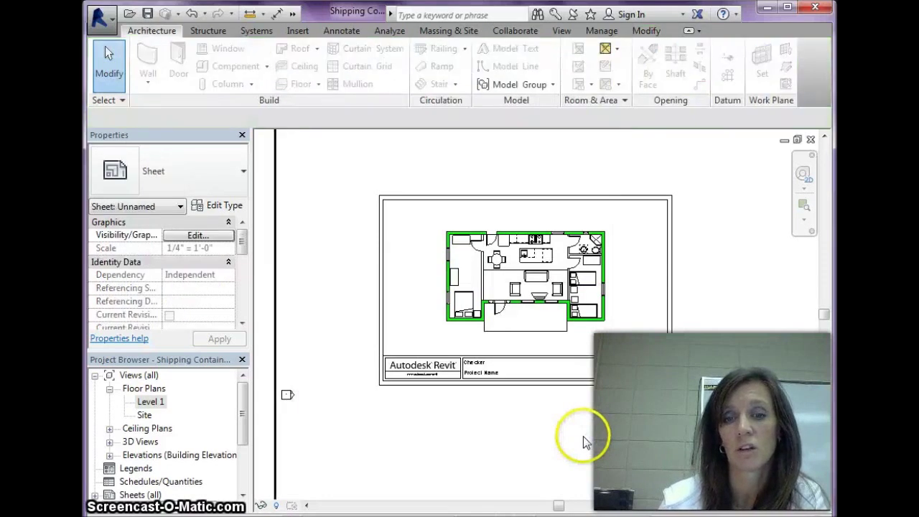
- Enter Mrs. Gray's name in the title block's Checker field
{"action": "left_click", "coordinate": [462, 369]}
{"action": "scroll", "coordinate": [484, 369], "scroll_direction": "up", "scroll_amount": 2}
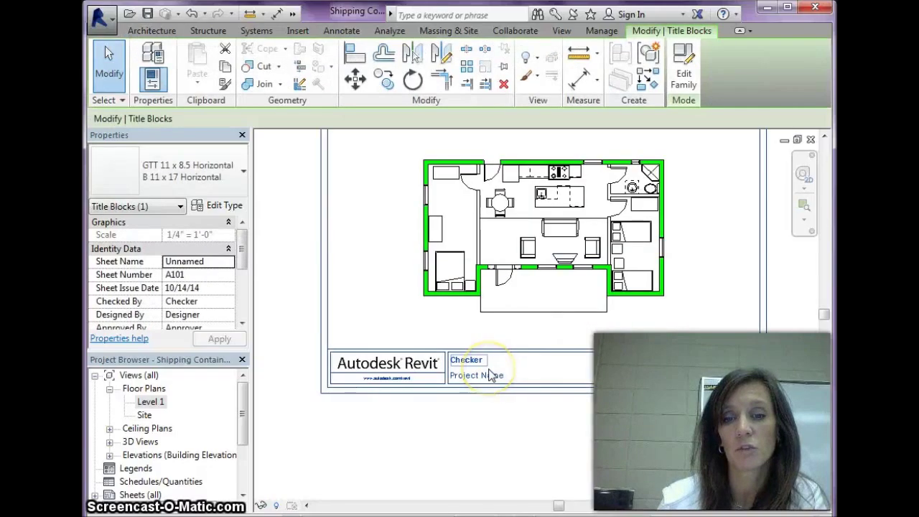
{"action": "scroll", "coordinate": [491, 376], "scroll_direction": "up", "scroll_amount": 2}
{"action": "scroll", "coordinate": [491, 375], "scroll_direction": "up", "scroll_amount": 1}
{"action": "left_click", "coordinate": [451, 349]}
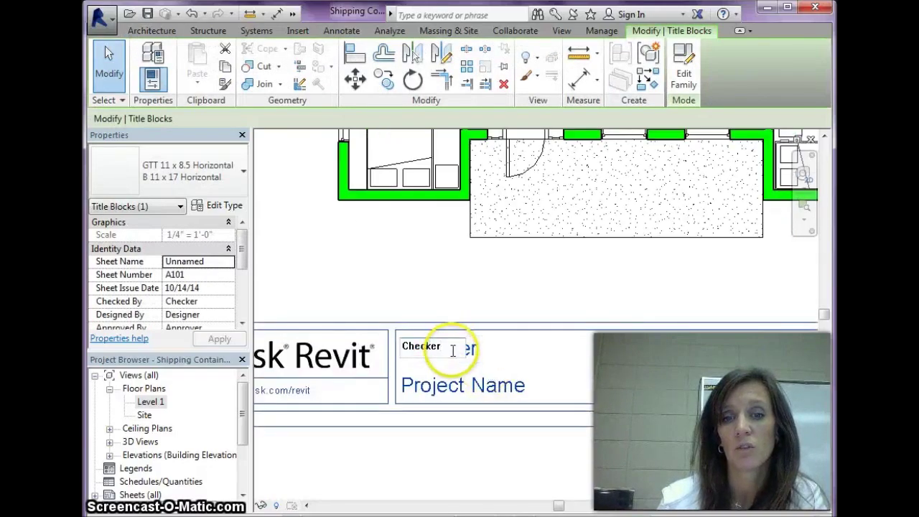
{"action": "left_click", "coordinate": [498, 395]}
{"action": "type", "text": "Mrs. G"}
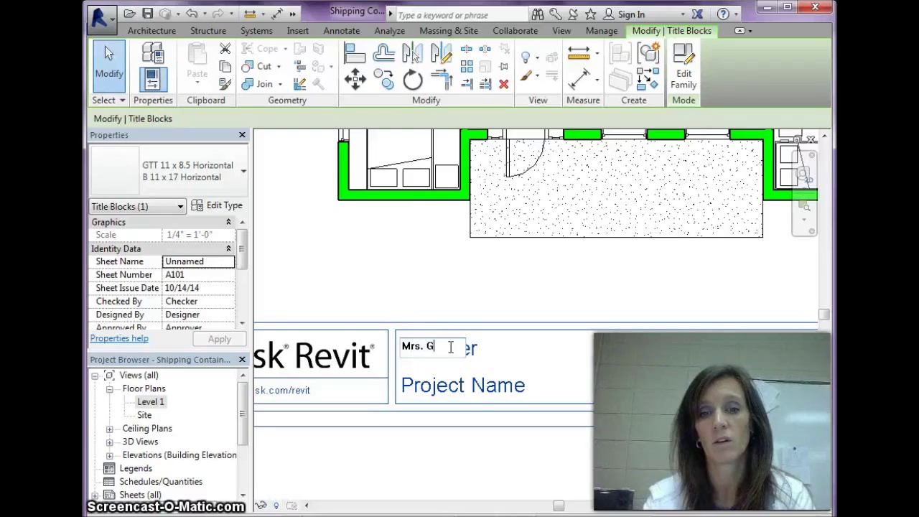
{"action": "type", "text": "ray"}
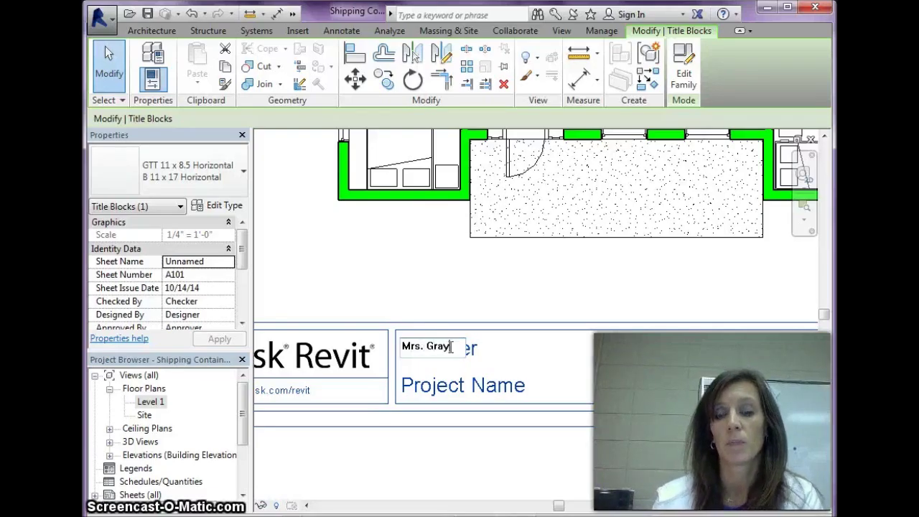
- Set the title block project name to 'Shipping Container Floor View' and view the whole sheet
{"action": "left_click", "coordinate": [435, 386]}
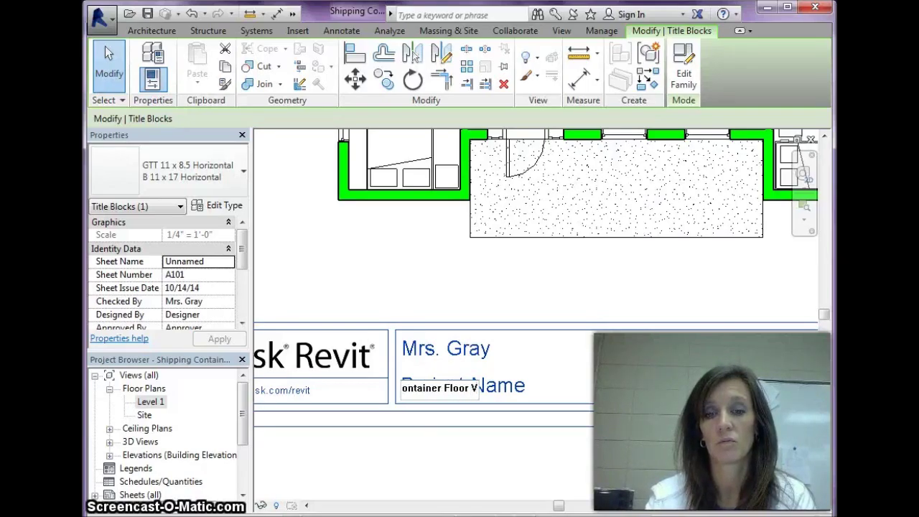
{"action": "left_click", "coordinate": [523, 367]}
{"action": "scroll", "coordinate": [549, 476], "scroll_direction": "up", "scroll_amount": 1}
{"action": "scroll", "coordinate": [549, 474], "scroll_direction": "down", "scroll_amount": 3}
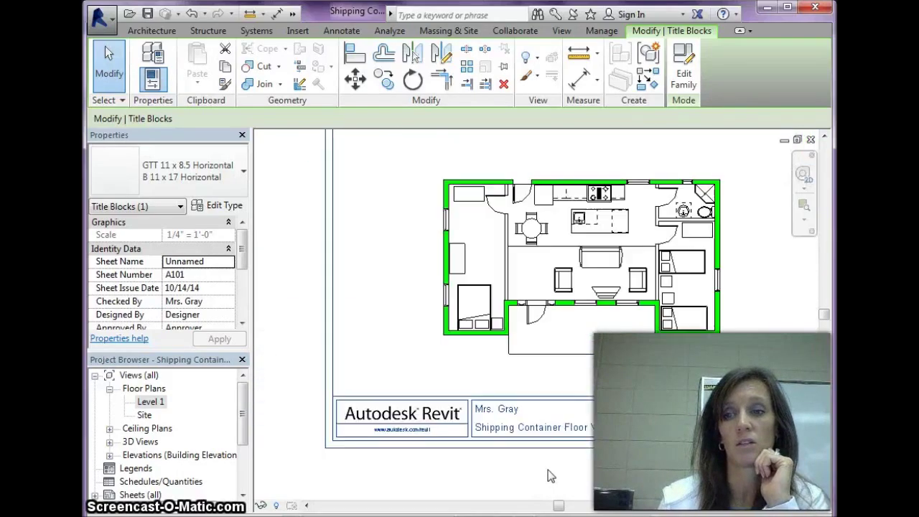
{"action": "scroll", "coordinate": [547, 473], "scroll_direction": "down", "scroll_amount": 1}
{"action": "scroll", "coordinate": [542, 465], "scroll_direction": "down", "scroll_amount": 1}
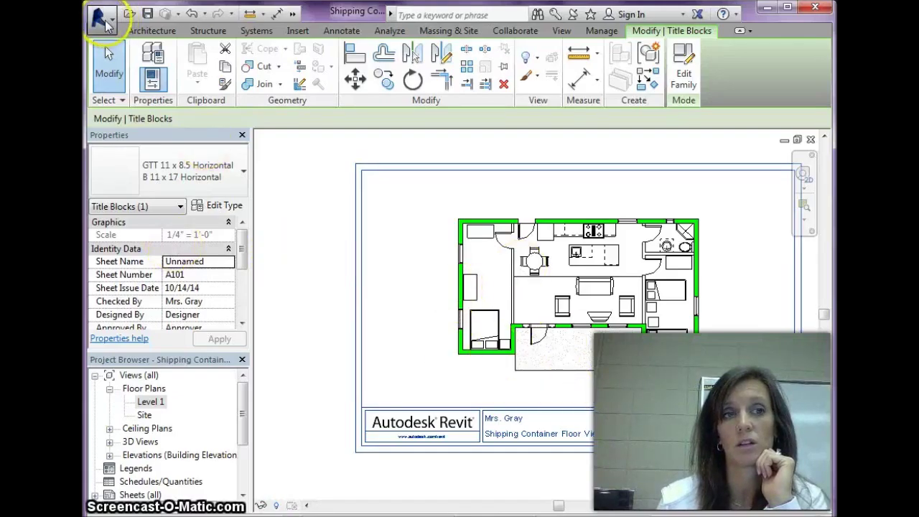
- Preview the sheet, then print the current window to the HP 5200 printer
{"action": "left_click", "coordinate": [101, 20]}
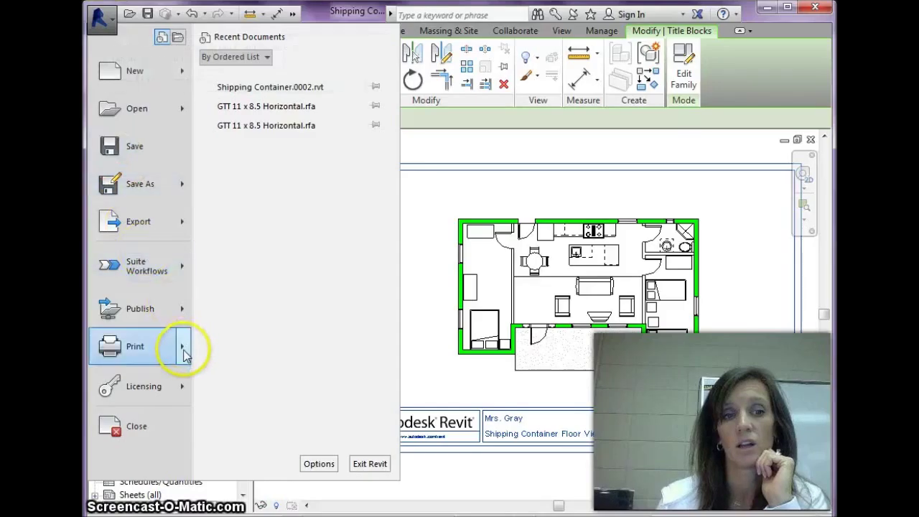
{"action": "mouse_move", "coordinate": [140, 346]}
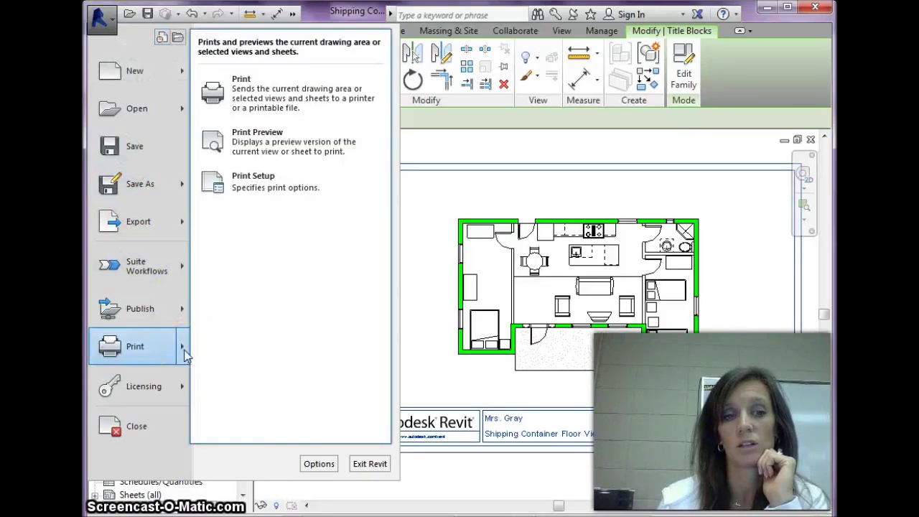
{"action": "left_click", "coordinate": [279, 144]}
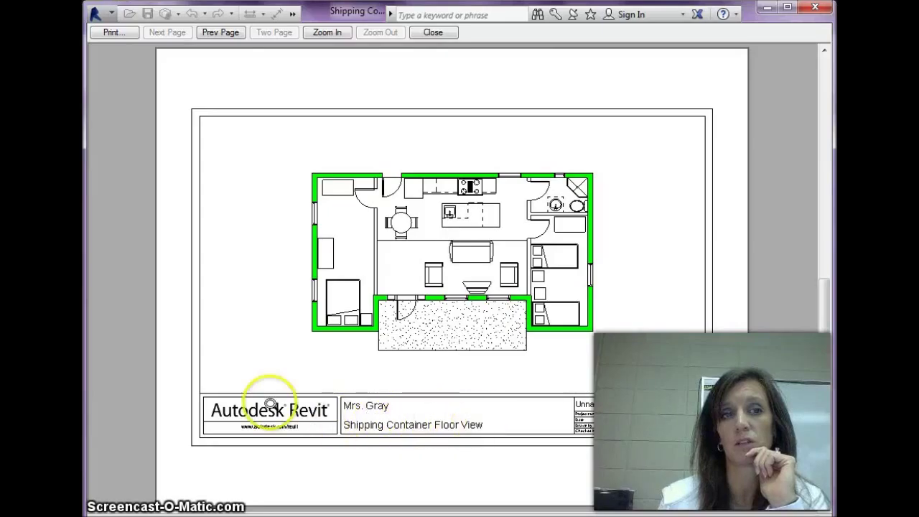
{"action": "left_click", "coordinate": [115, 33]}
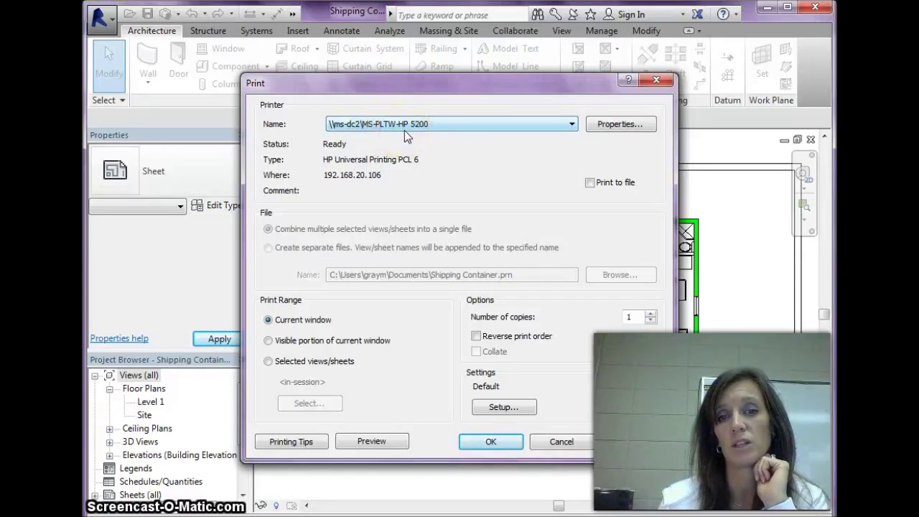
{"action": "left_click", "coordinate": [493, 442]}
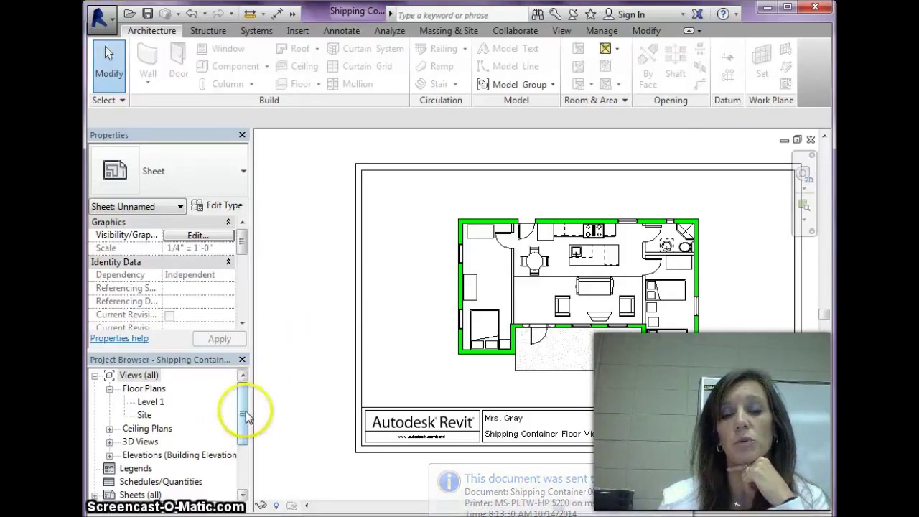
- Return to the sheet's own properties and browse the sheet list in the Project Browser
{"action": "mouse_move", "coordinate": [243, 415]}
{"action": "left_mouse_down"}
{"action": "mouse_move", "coordinate": [242, 431]}
{"action": "mouse_move", "coordinate": [245, 410]}
{"action": "left_mouse_up"}
{"action": "left_click", "coordinate": [139, 375]}
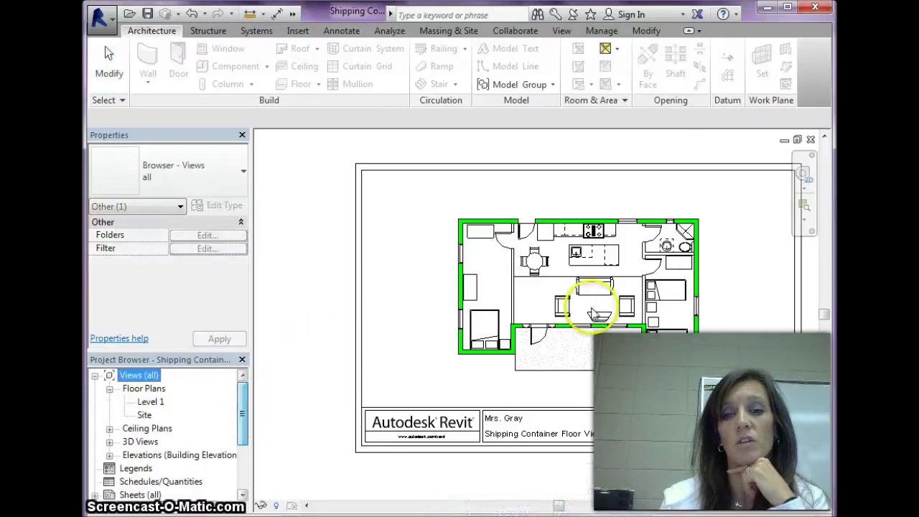
{"action": "left_click", "coordinate": [489, 357]}
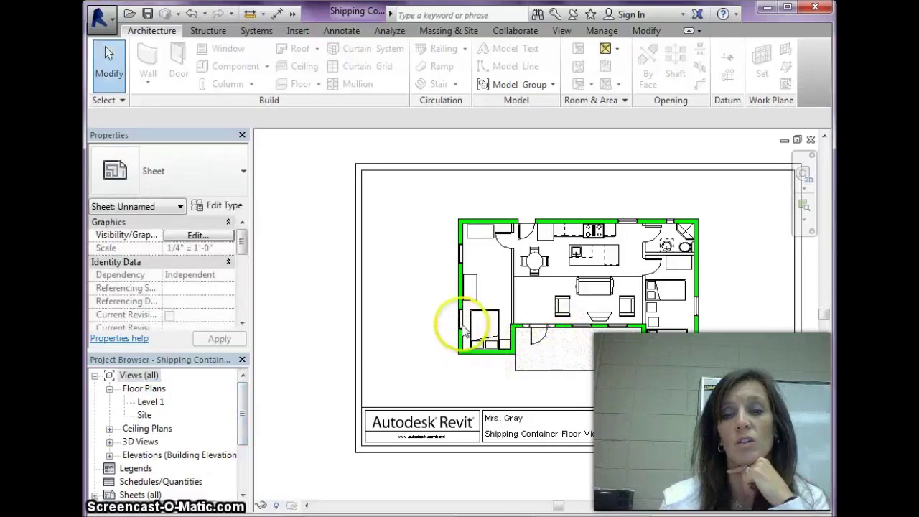
{"action": "left_click_drag", "start_coordinate": [240, 425], "coordinate": [242, 456]}
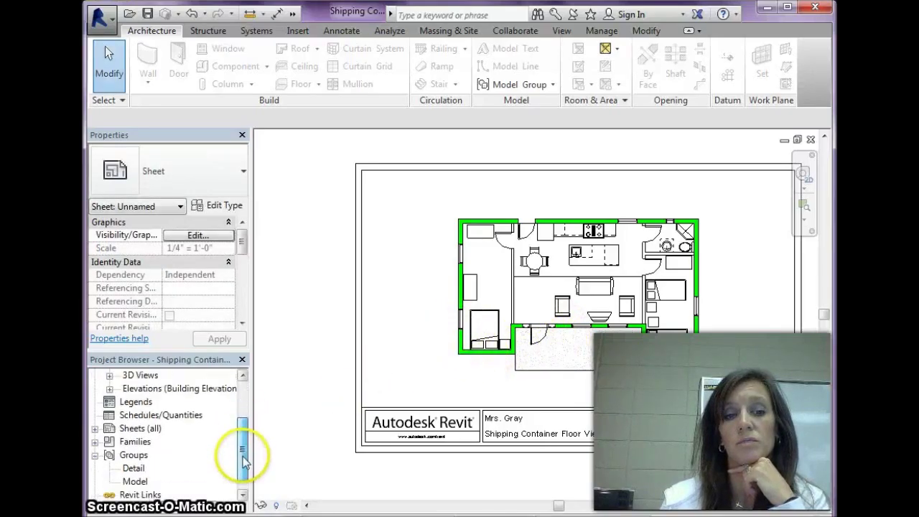
{"action": "left_click", "coordinate": [95, 428]}
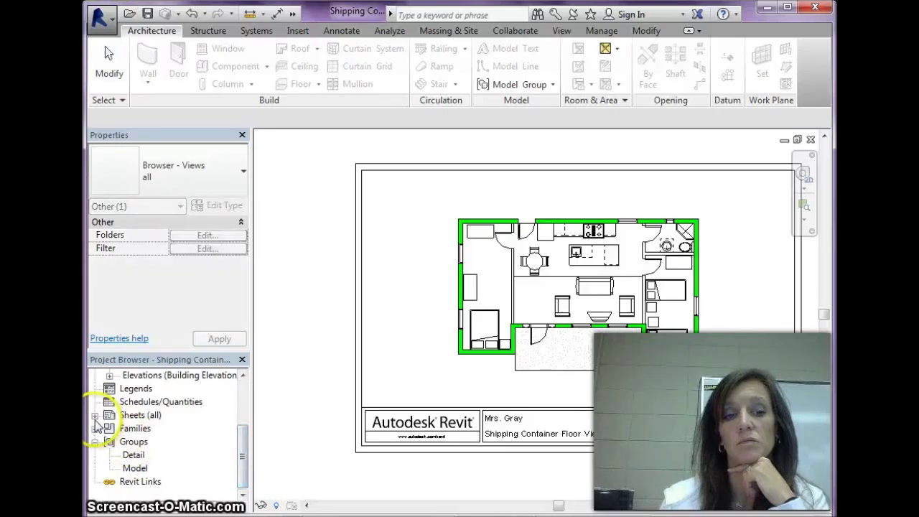
{"action": "left_click", "coordinate": [95, 417]}
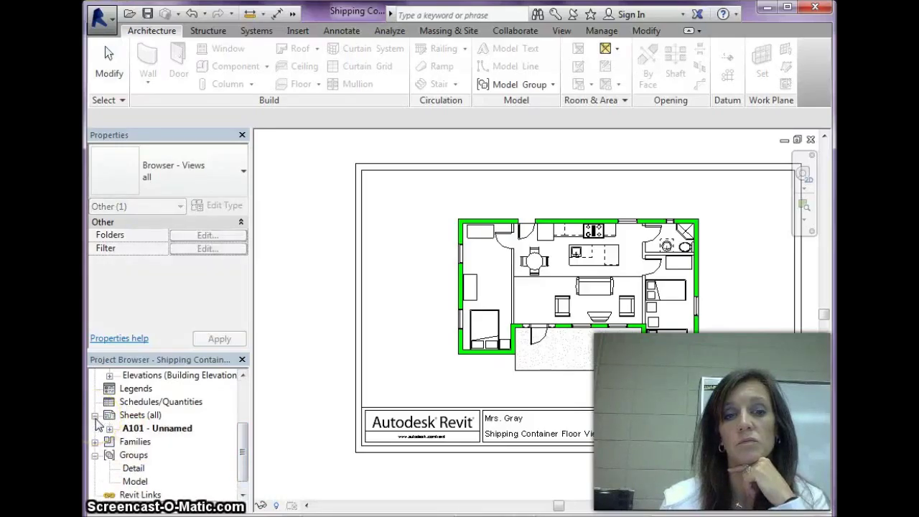
{"action": "left_click_drag", "start_coordinate": [242, 448], "coordinate": [250, 449]}
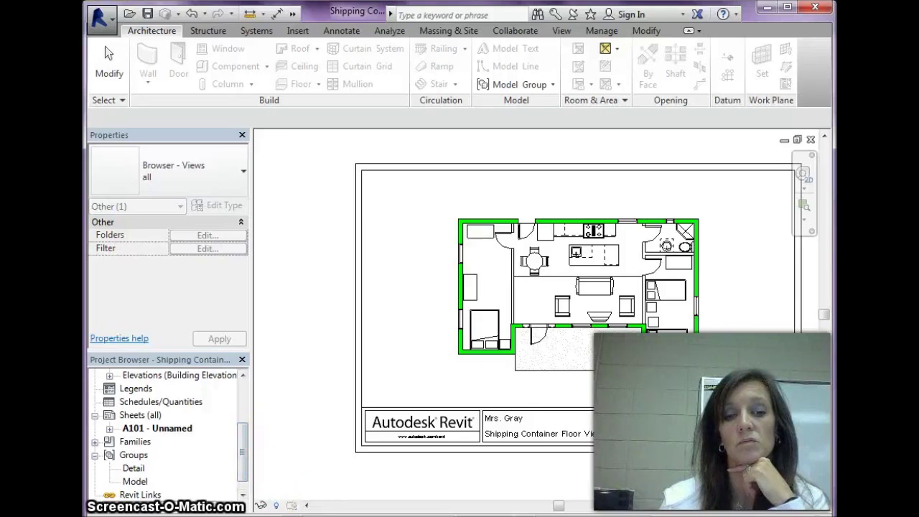
{"action": "double_click", "coordinate": [140, 415]}
- Expand Sheets (all) and sheet A101 to reveal its placed views
{"action": "left_click_drag", "start_coordinate": [242, 461], "coordinate": [244, 410]}
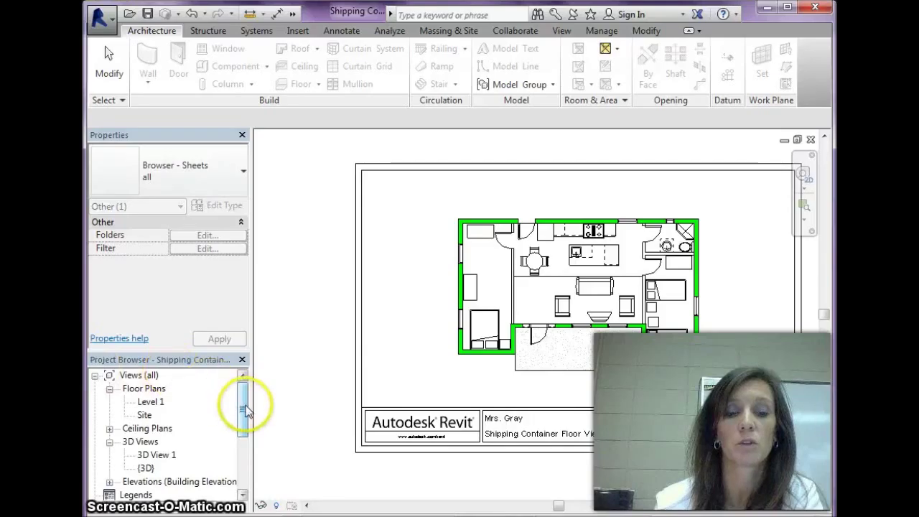
{"action": "left_click_drag", "start_coordinate": [246, 410], "coordinate": [244, 440]}
{"action": "left_click", "coordinate": [133, 457]}
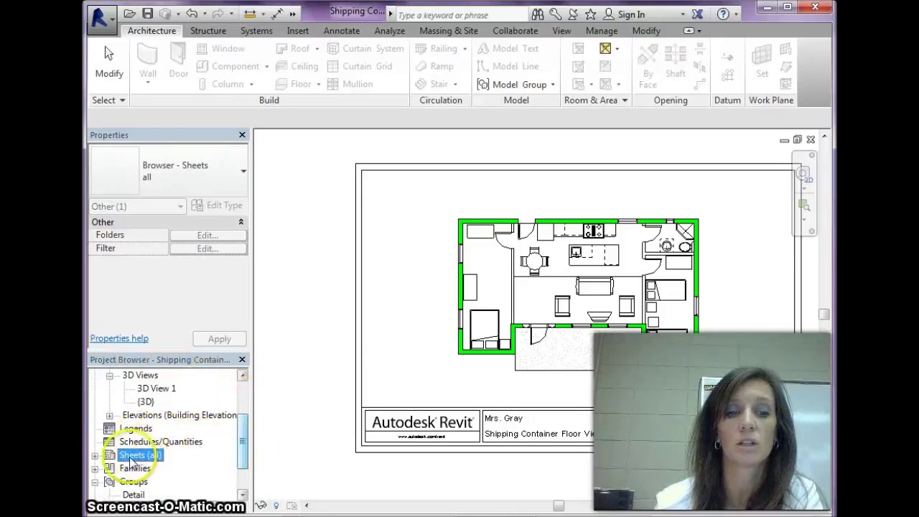
{"action": "left_click", "coordinate": [95, 455]}
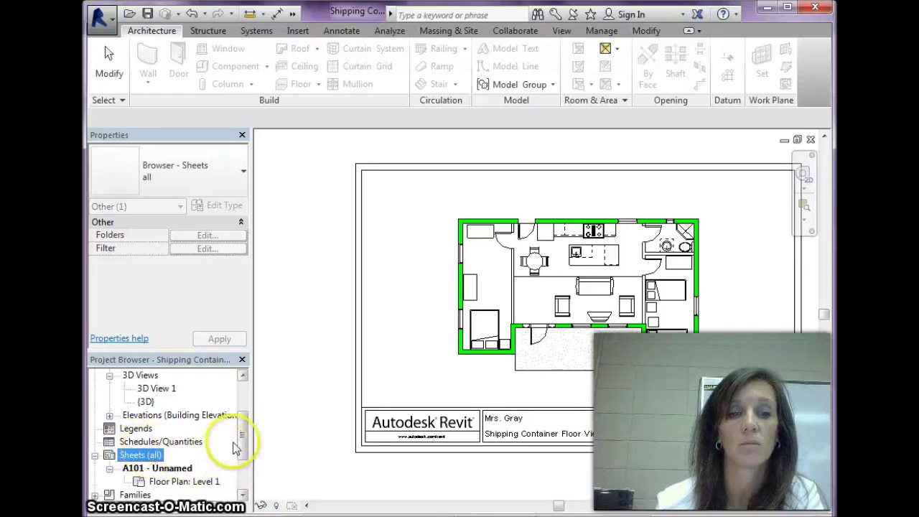
{"action": "left_click", "coordinate": [242, 494]}
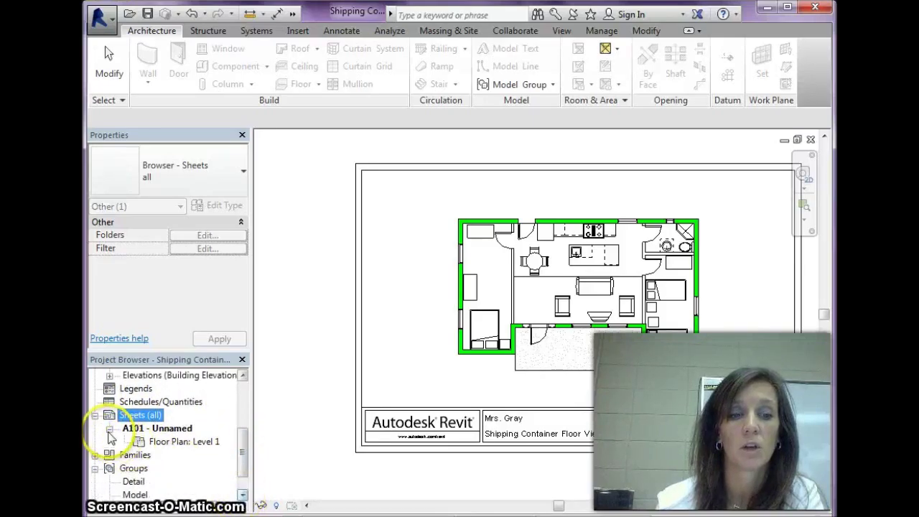
{"action": "left_click", "coordinate": [109, 428]}
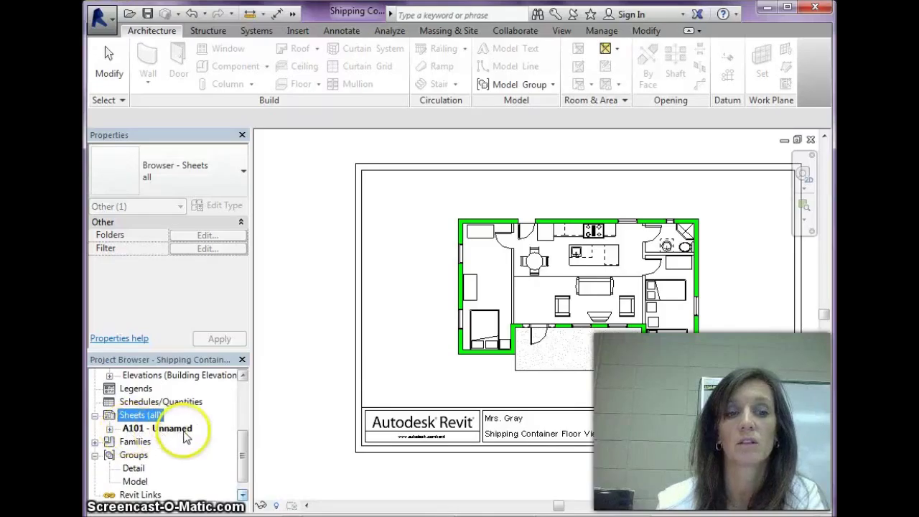
{"action": "left_click", "coordinate": [110, 430]}
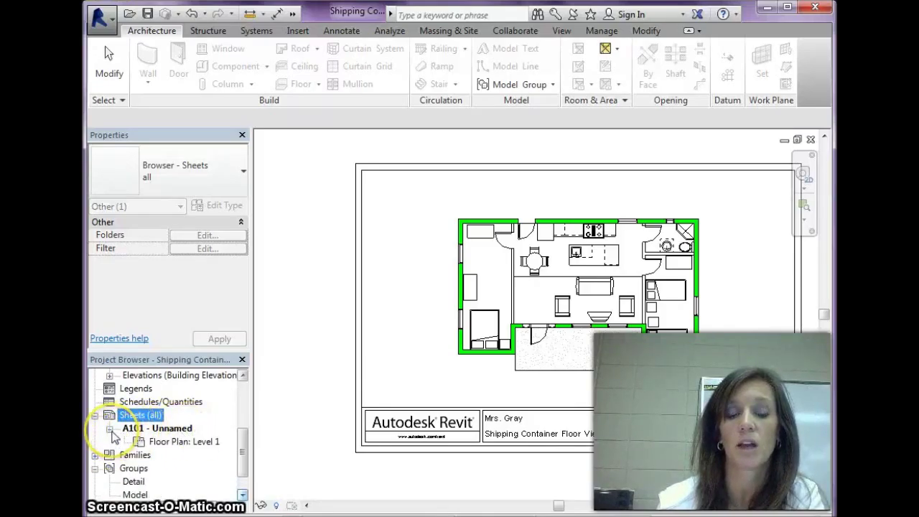
- Remove the Level 1 floor plan from sheet A101
{"action": "left_click", "coordinate": [200, 441]}
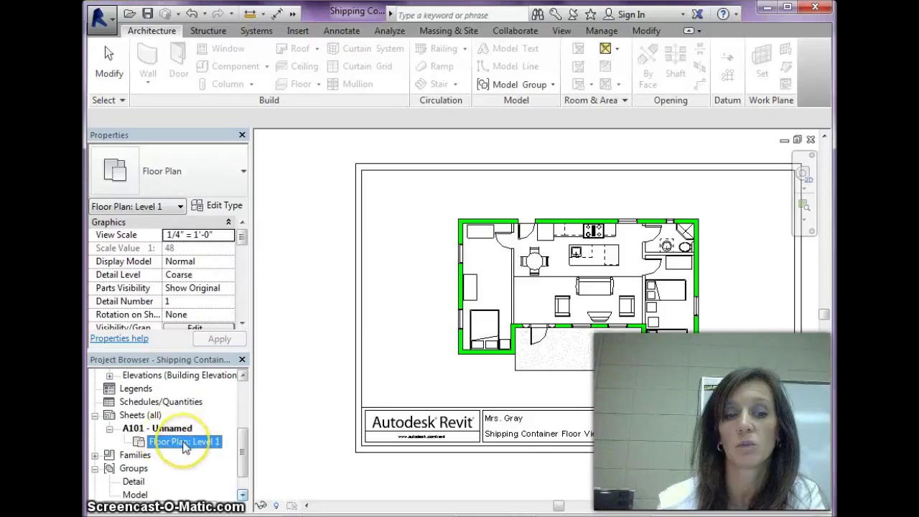
{"action": "right_click", "coordinate": [185, 446]}
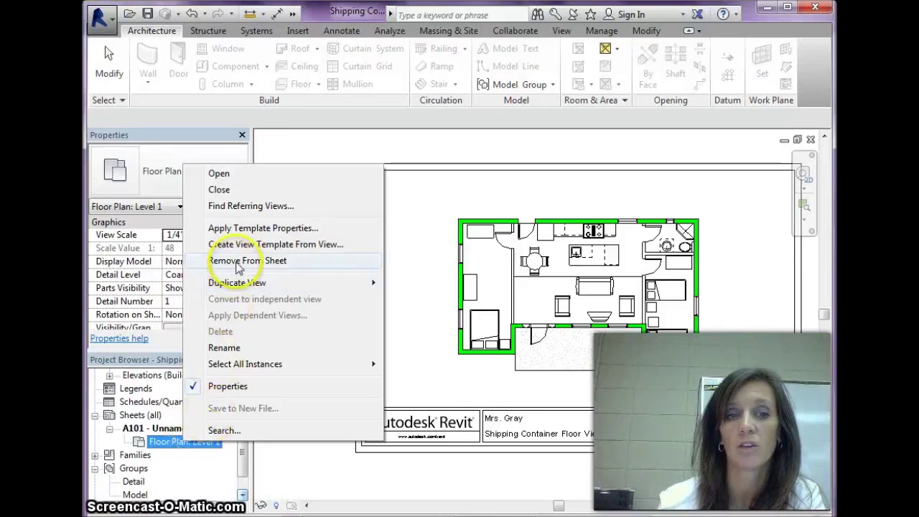
{"action": "left_click", "coordinate": [291, 268]}
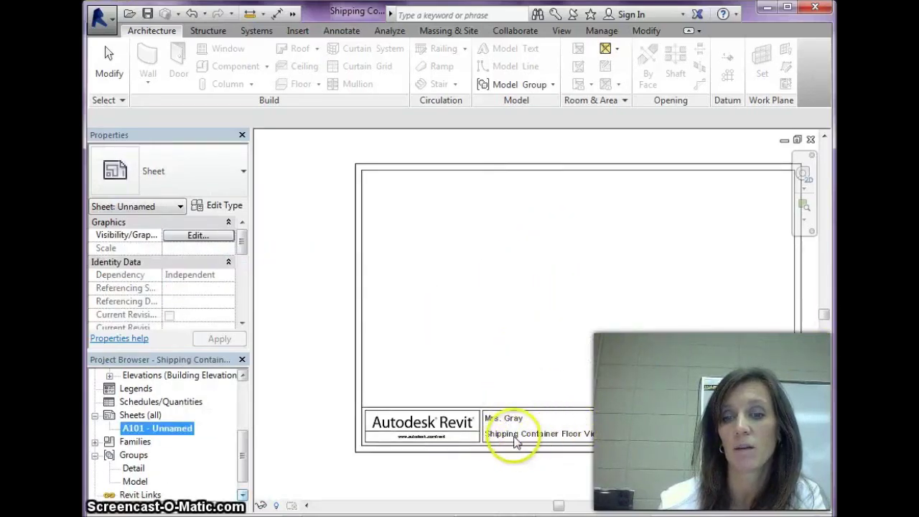
{"action": "left_click_drag", "start_coordinate": [245, 463], "coordinate": [242, 421]}
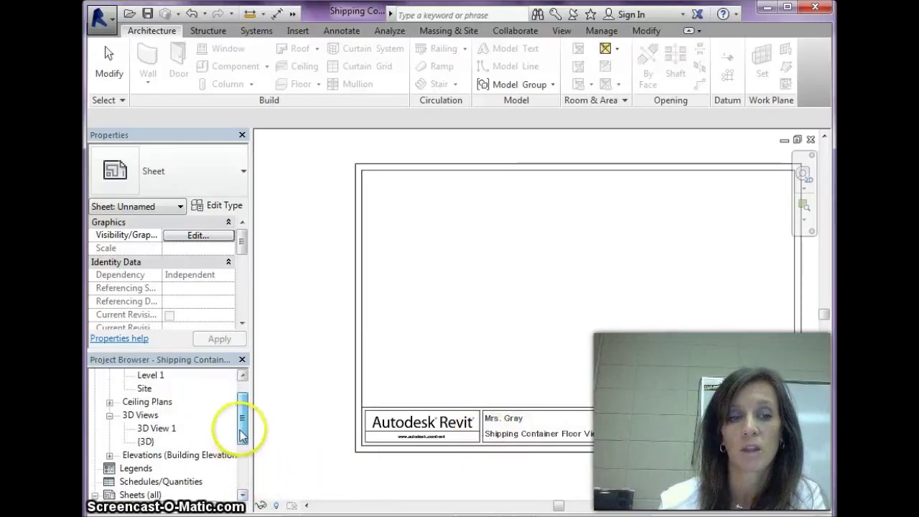
{"action": "left_click", "coordinate": [109, 415]}
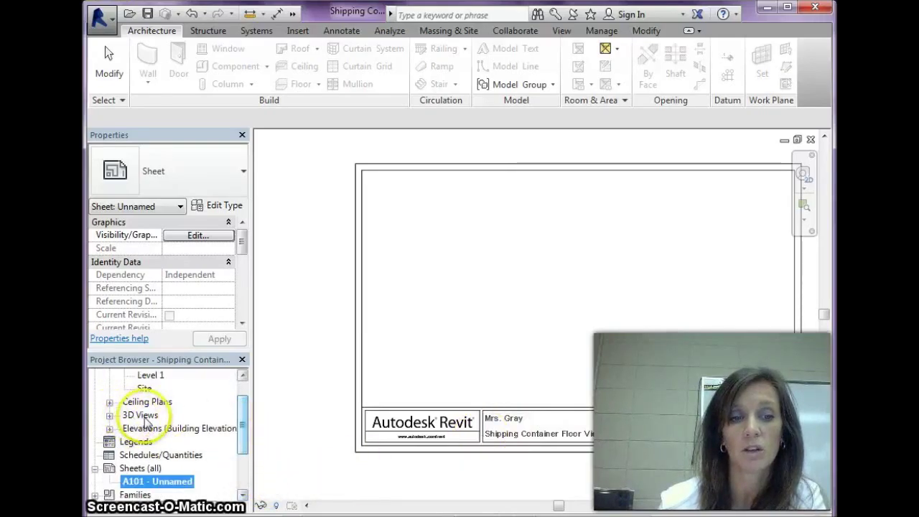
{"action": "left_click", "coordinate": [109, 416]}
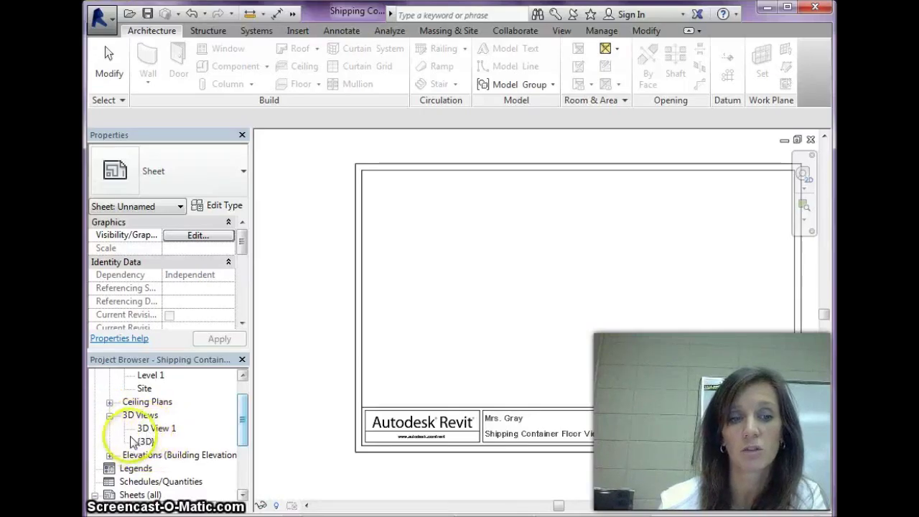
{"action": "left_click", "coordinate": [146, 442]}
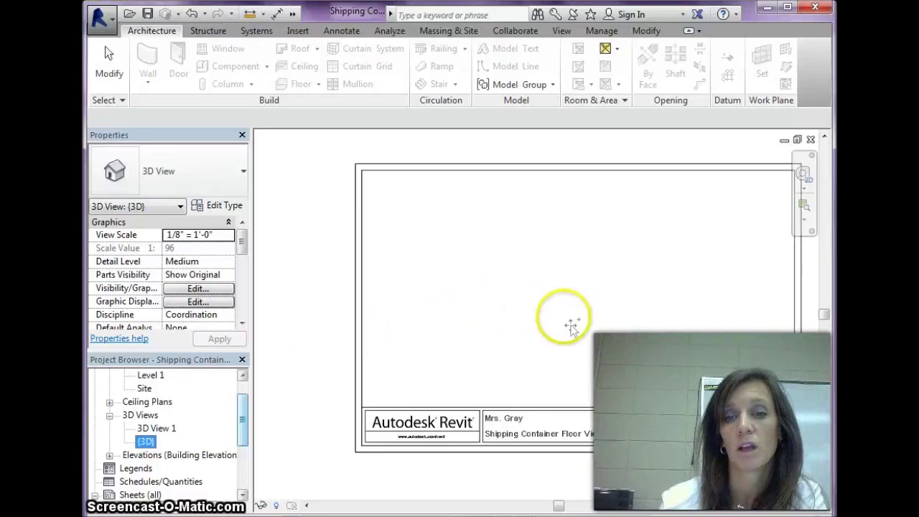
{"action": "left_click_drag", "start_coordinate": [572, 326], "coordinate": [566, 323]}
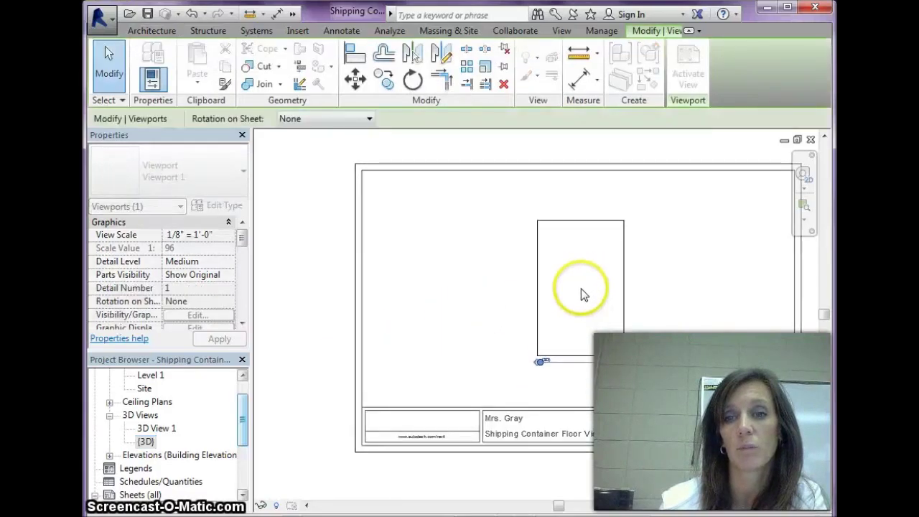
{"action": "left_click", "coordinate": [575, 298]}
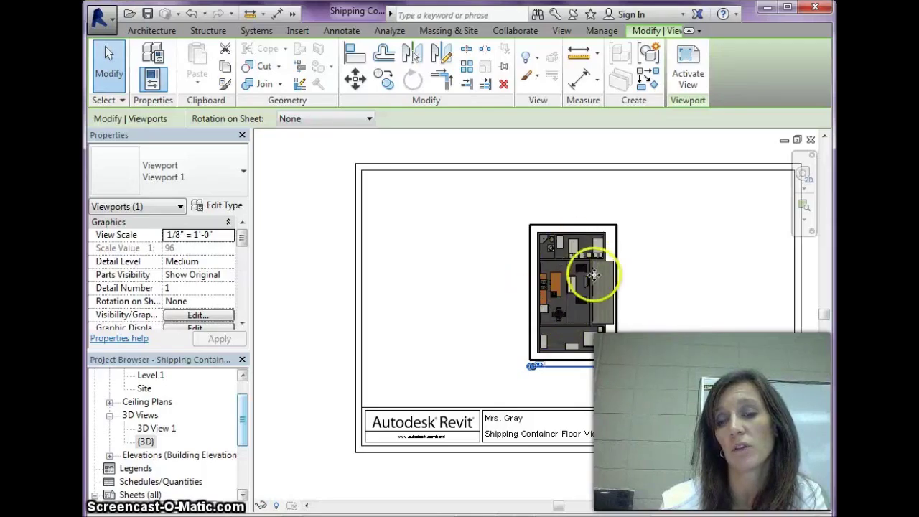
{"action": "right_click", "coordinate": [563, 324]}
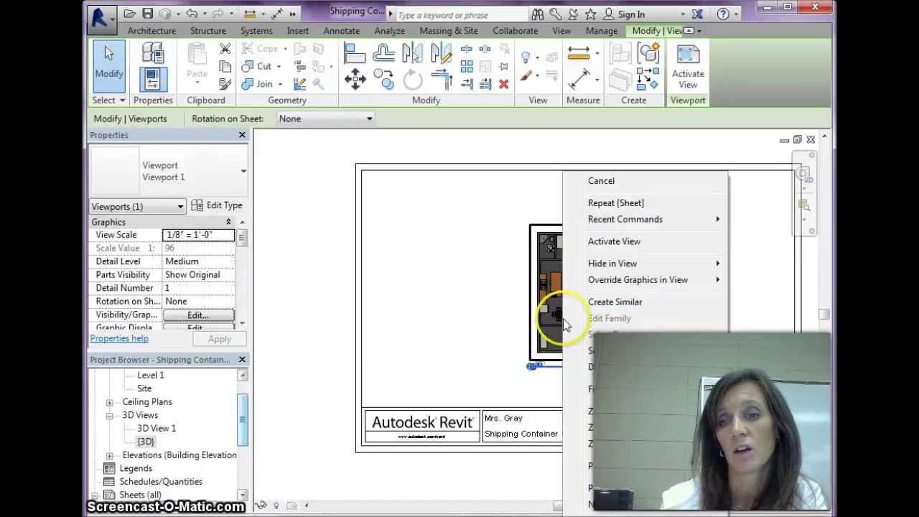
- Drop the top-down 3D viewport, set {3D} to the Home isometric, and reopen A101
{"action": "left_click", "coordinate": [599, 367]}
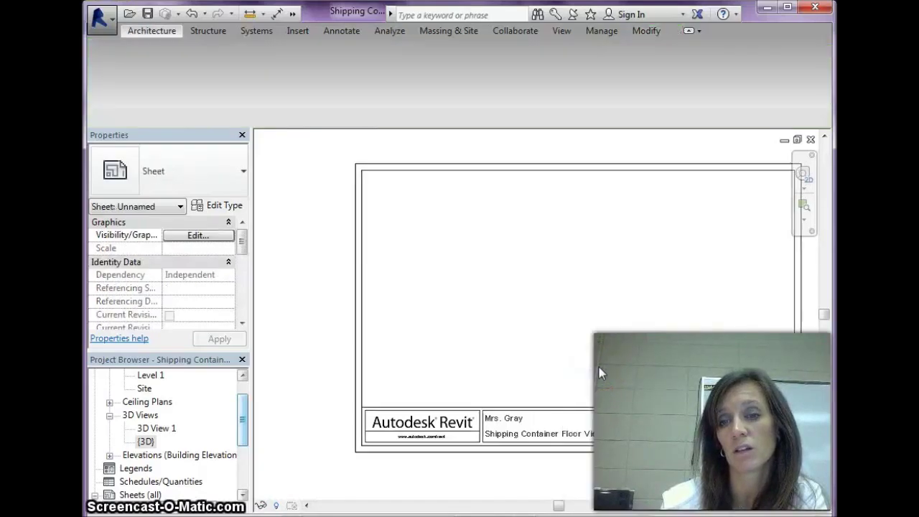
{"action": "double_click", "coordinate": [151, 443]}
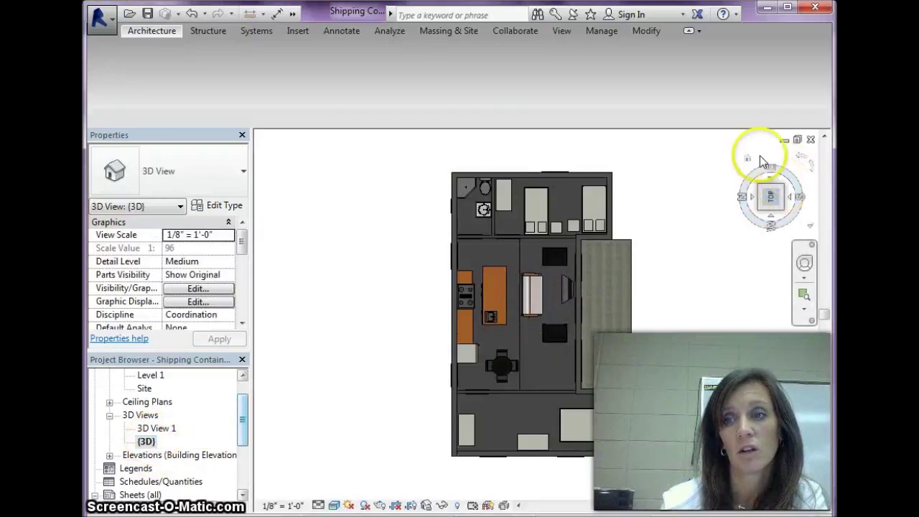
{"action": "left_click", "coordinate": [748, 160]}
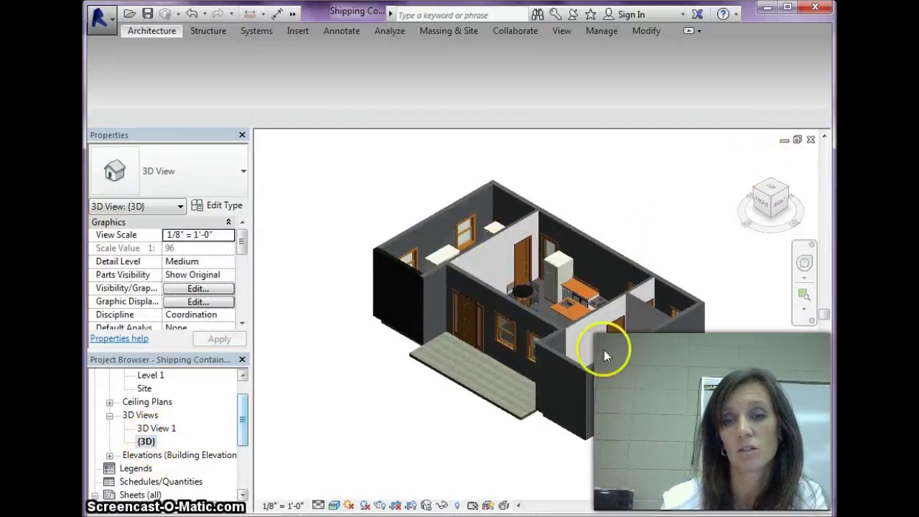
{"action": "left_click_drag", "start_coordinate": [242, 431], "coordinate": [245, 490]}
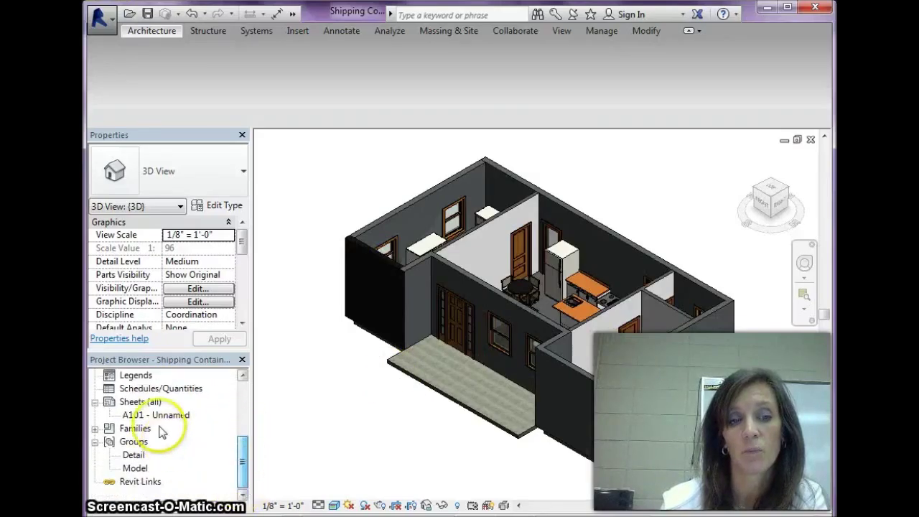
{"action": "double_click", "coordinate": [159, 415]}
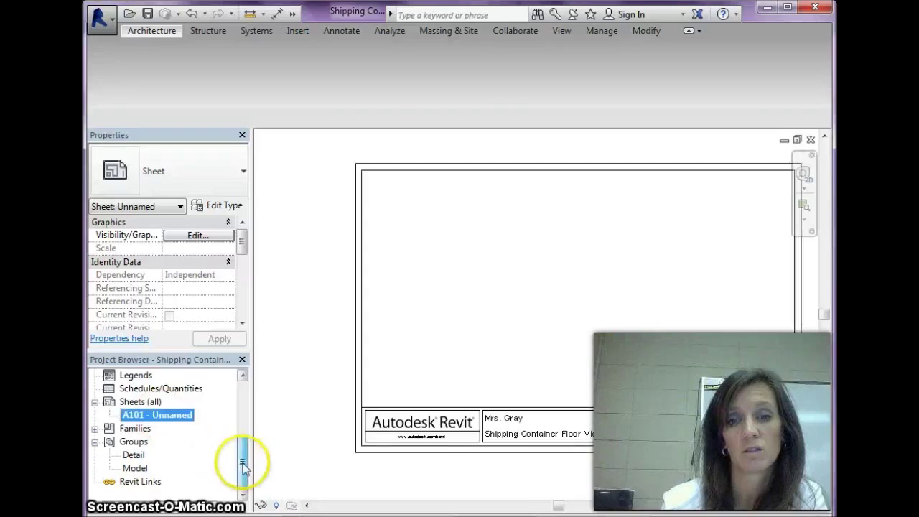
{"action": "left_click_drag", "start_coordinate": [242, 459], "coordinate": [244, 411]}
- Drag the {3D} view onto sheet A101 and place its viewport
{"action": "left_click", "coordinate": [145, 455]}
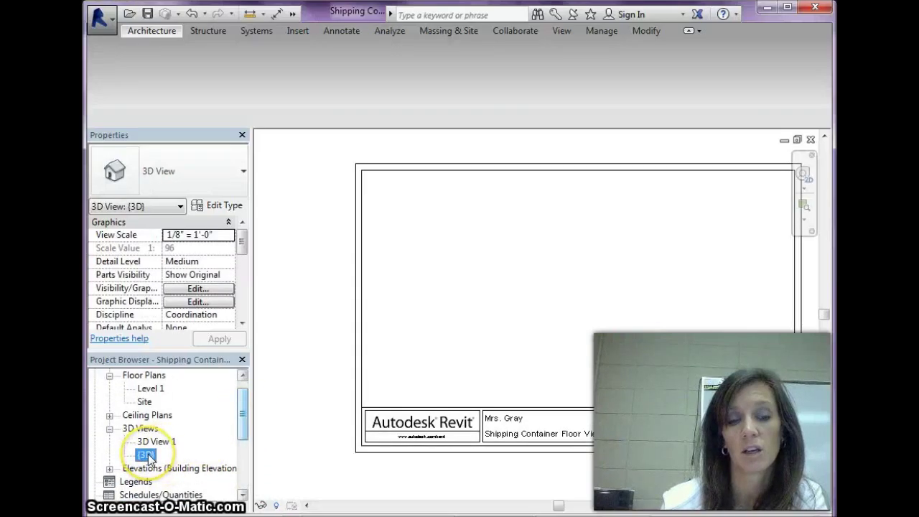
{"action": "left_click_drag", "start_coordinate": [147, 457], "coordinate": [581, 292]}
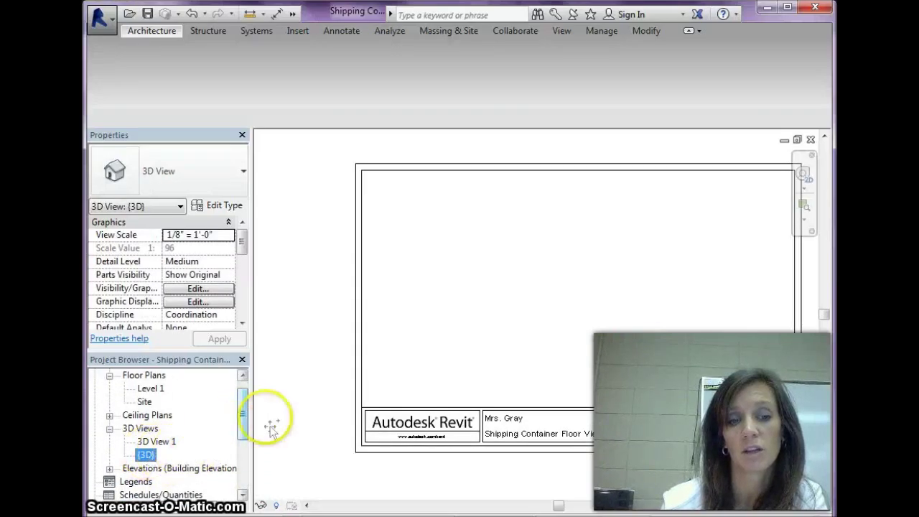
{"action": "left_click", "coordinate": [576, 285]}
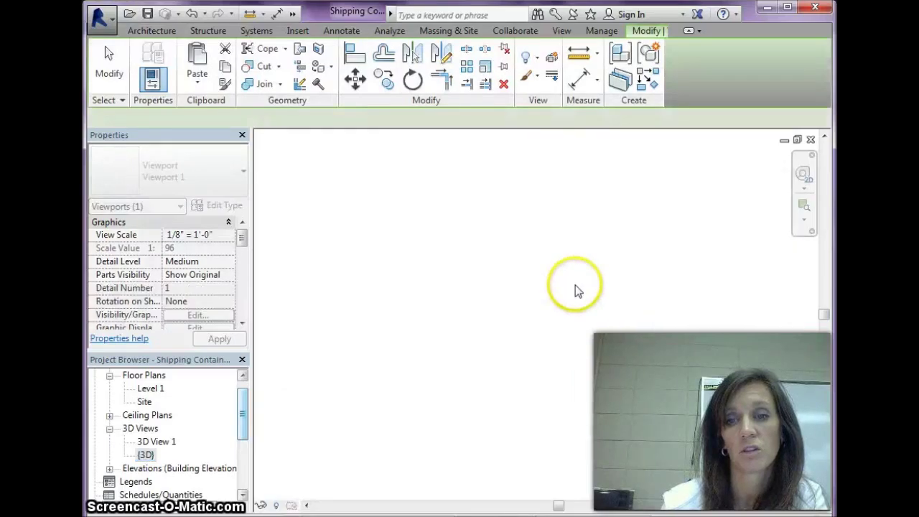
- Set the 3D viewport to 1/4" = 1'-0" and centre it above the title block
{"action": "left_click", "coordinate": [232, 242]}
{"action": "left_click", "coordinate": [229, 249]}
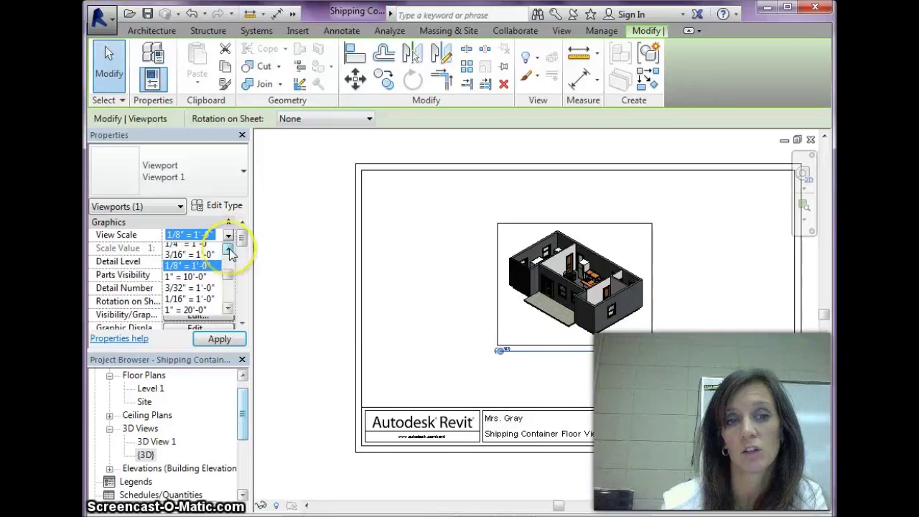
{"action": "left_click", "coordinate": [188, 257]}
{"action": "left_click", "coordinate": [228, 340]}
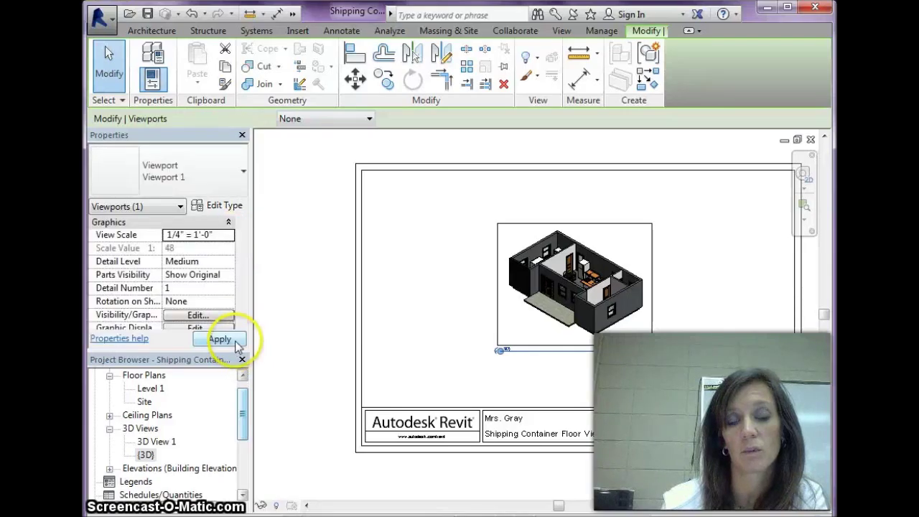
{"action": "left_click_drag", "start_coordinate": [645, 257], "coordinate": [564, 336]}
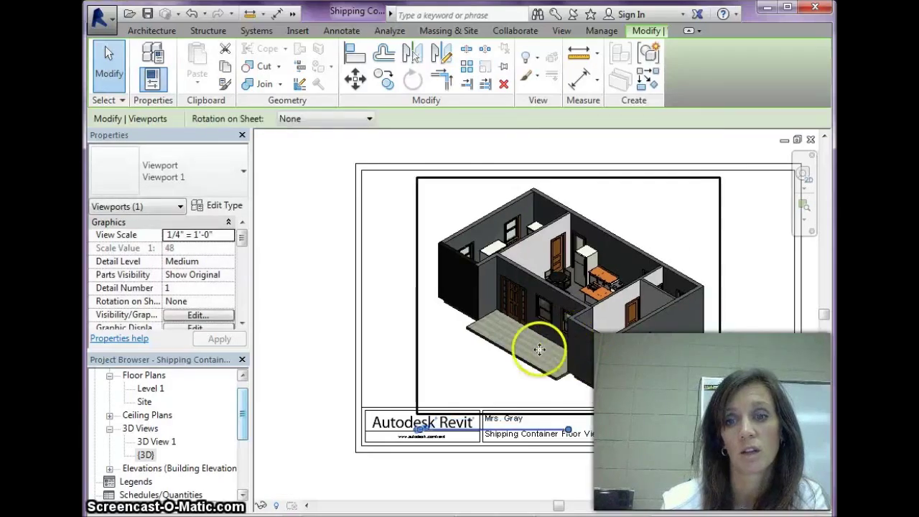
- Replace 'Floor' with '3D' in the title block's project name, then zoom to fit
{"action": "scroll", "coordinate": [558, 434], "scroll_direction": "up", "scroll_amount": 3}
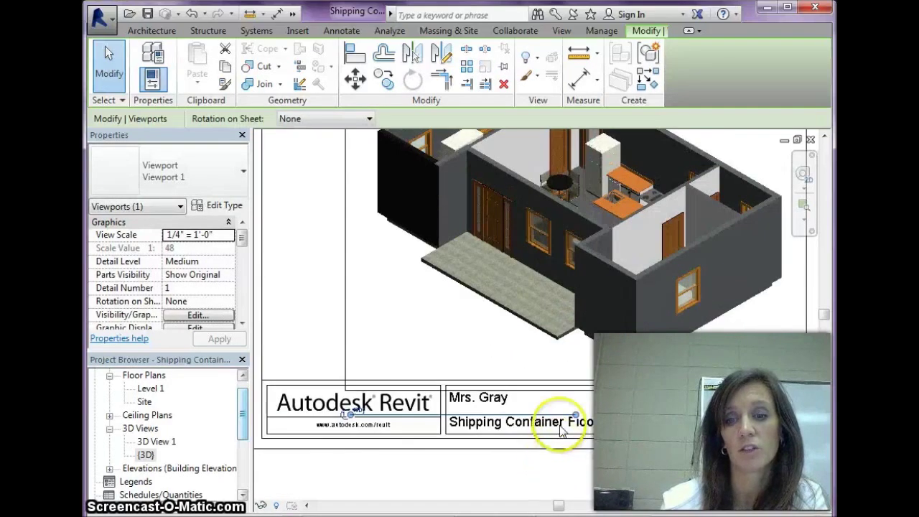
{"action": "left_click", "coordinate": [588, 422]}
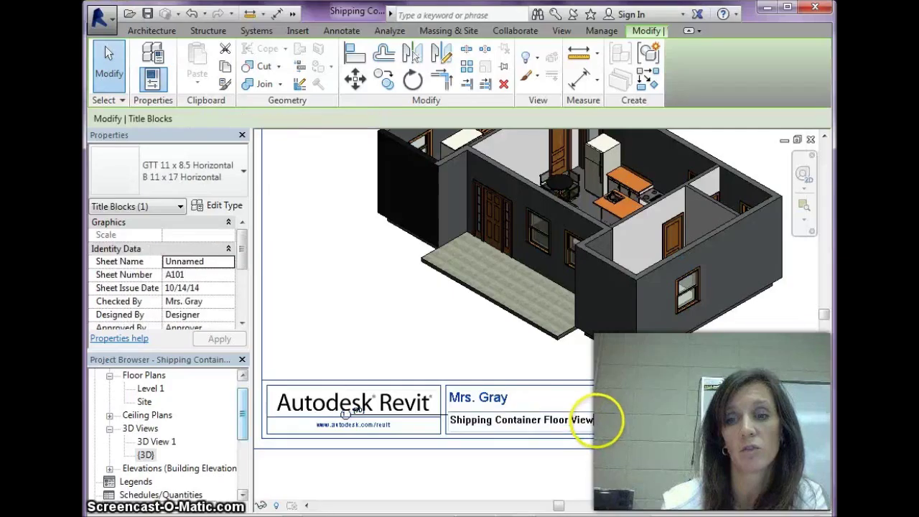
{"action": "left_click_drag", "start_coordinate": [593, 420], "coordinate": [551, 420]}
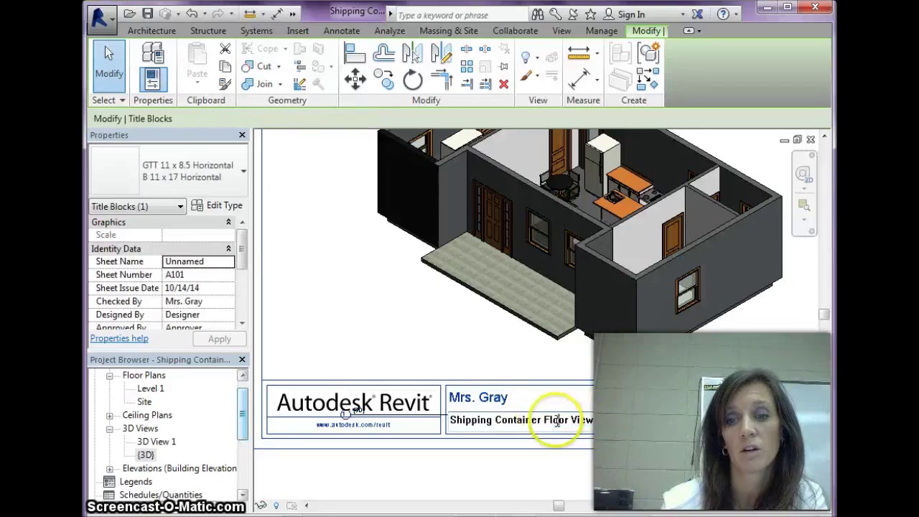
{"action": "double_click", "coordinate": [546, 417]}
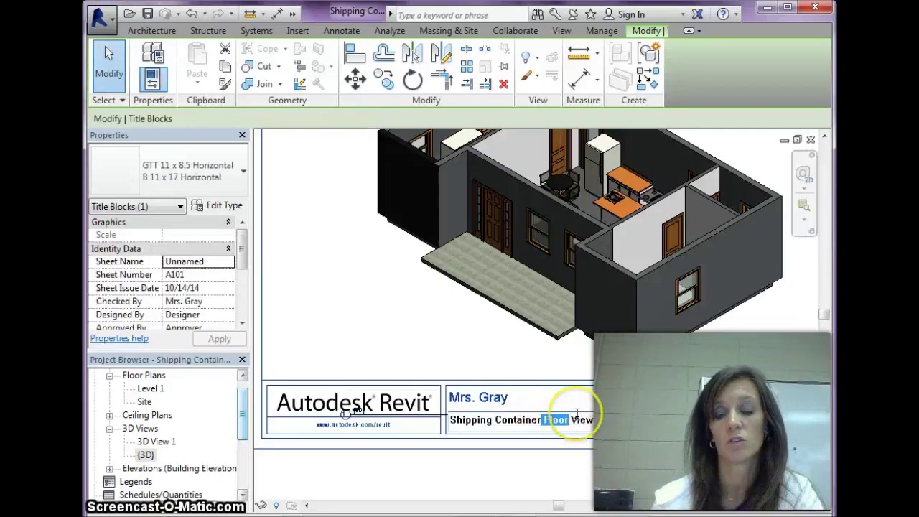
{"action": "key", "text": "Delete"}
{"action": "type", "text": "3D"}
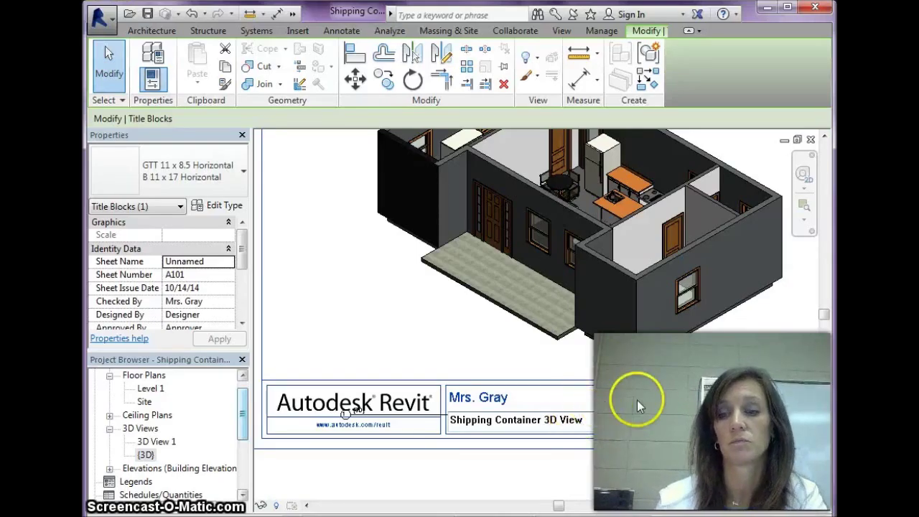
{"action": "left_click", "coordinate": [637, 400]}
{"action": "scroll", "coordinate": [638, 400], "scroll_direction": "up", "scroll_amount": 2}
{"action": "scroll", "coordinate": [632, 398], "scroll_direction": "down", "scroll_amount": 2}
{"action": "scroll", "coordinate": [630, 398], "scroll_direction": "down", "scroll_amount": 1}
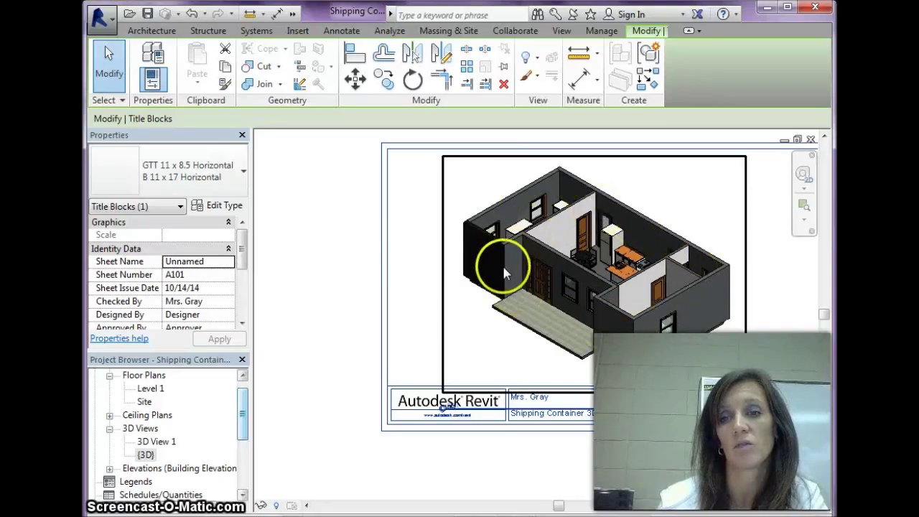
- Open the {3D} view and switch its visual style to Hidden Line
{"action": "left_click", "coordinate": [144, 455]}
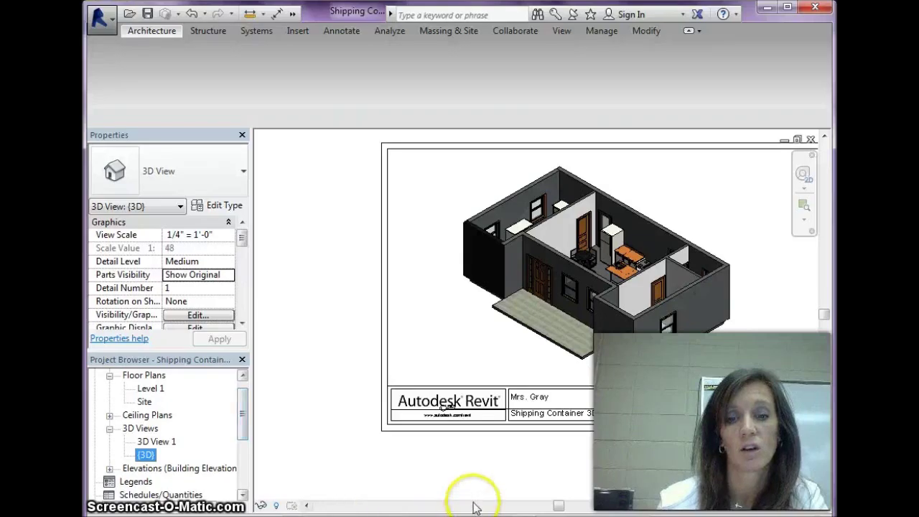
{"action": "scroll", "coordinate": [424, 488], "scroll_direction": "down", "scroll_amount": 1}
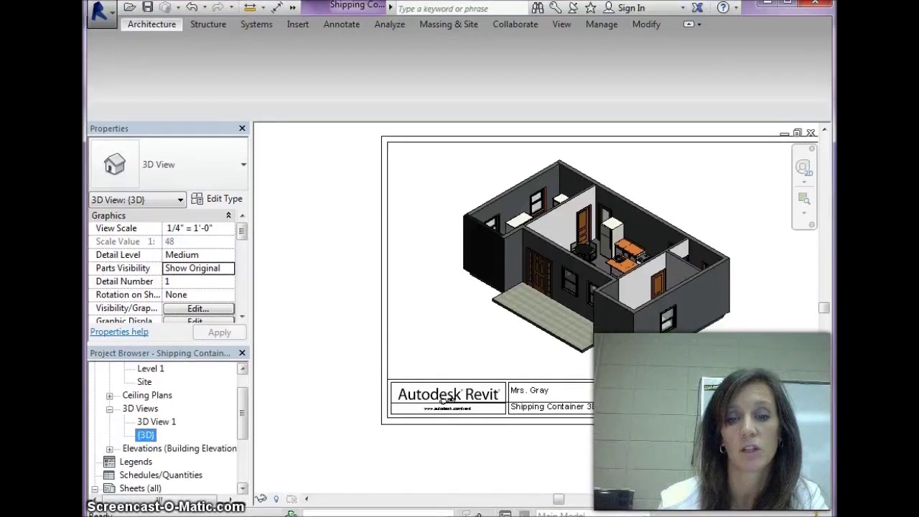
{"action": "left_click", "coordinate": [261, 491]}
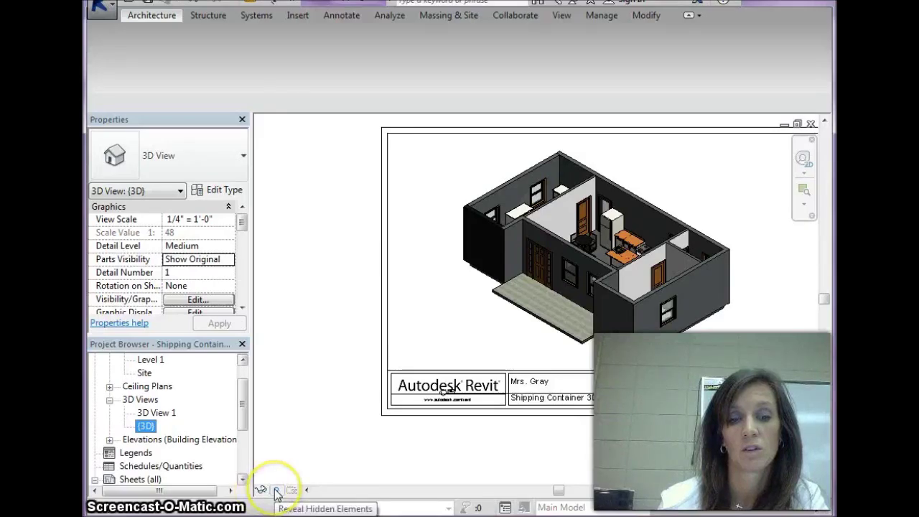
{"action": "double_click", "coordinate": [144, 426]}
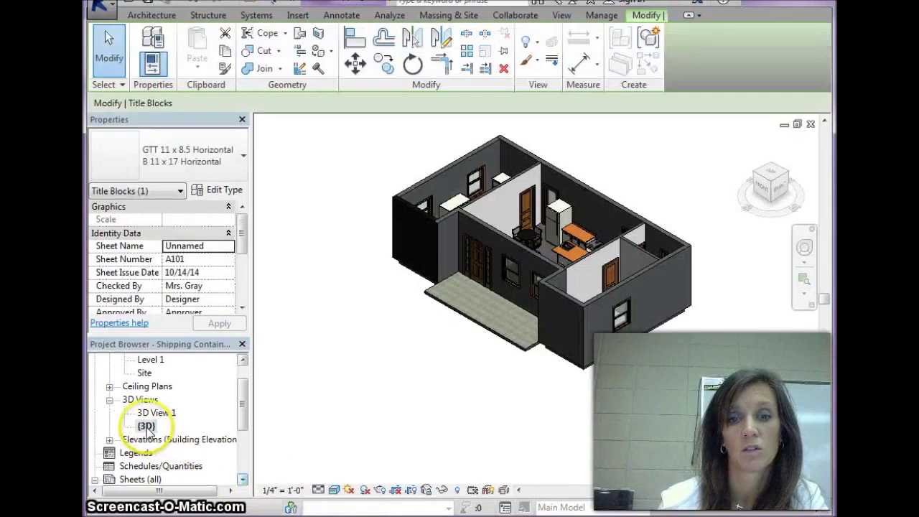
{"action": "left_click", "coordinate": [318, 490]}
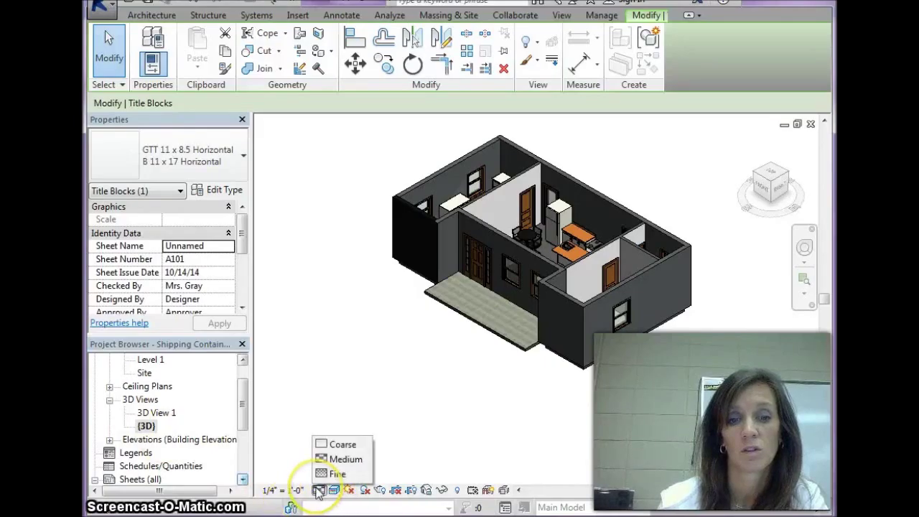
{"action": "left_click", "coordinate": [333, 491]}
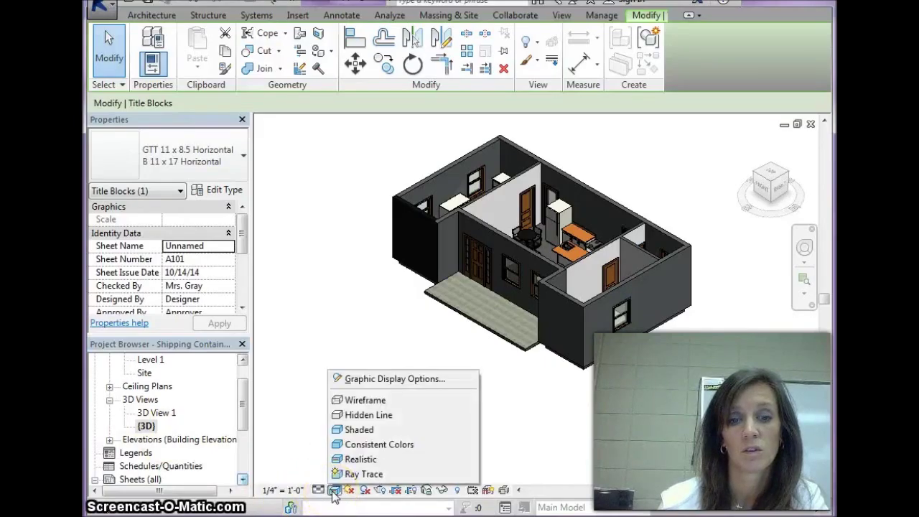
{"action": "left_click", "coordinate": [357, 431]}
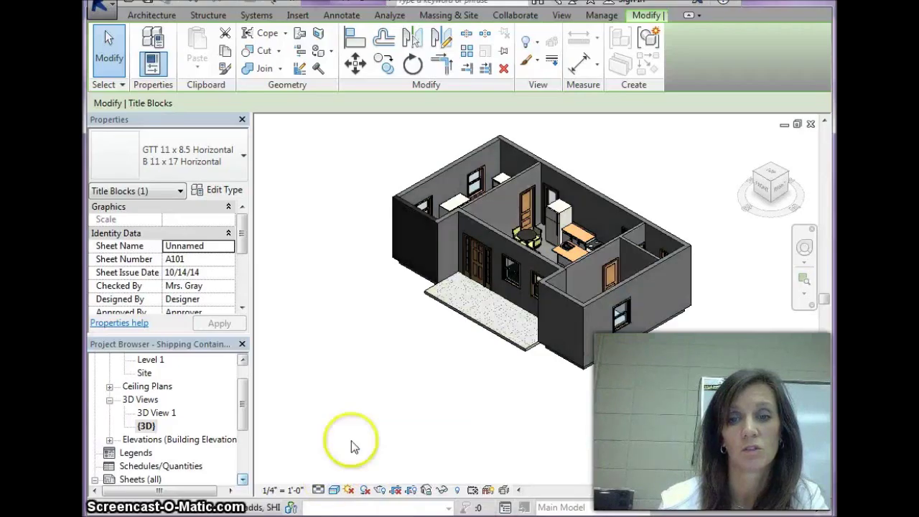
{"action": "left_click", "coordinate": [330, 491]}
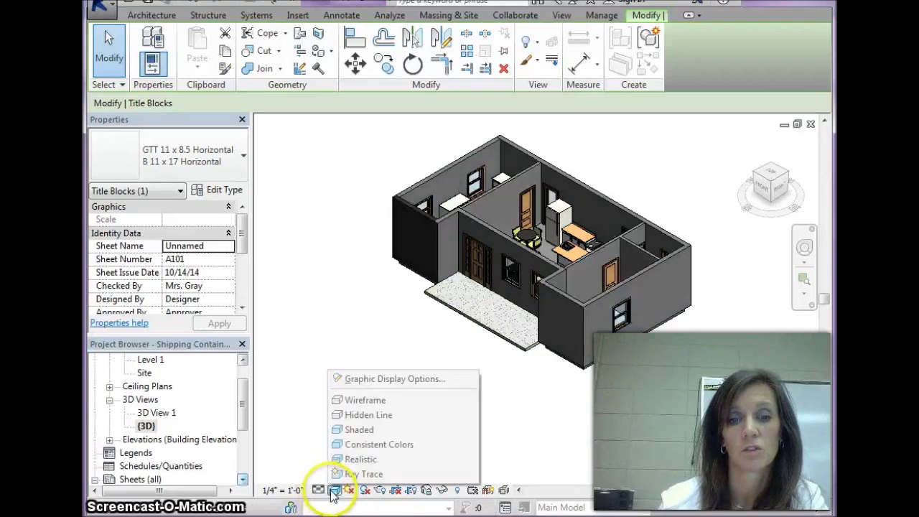
{"action": "left_click", "coordinate": [351, 417]}
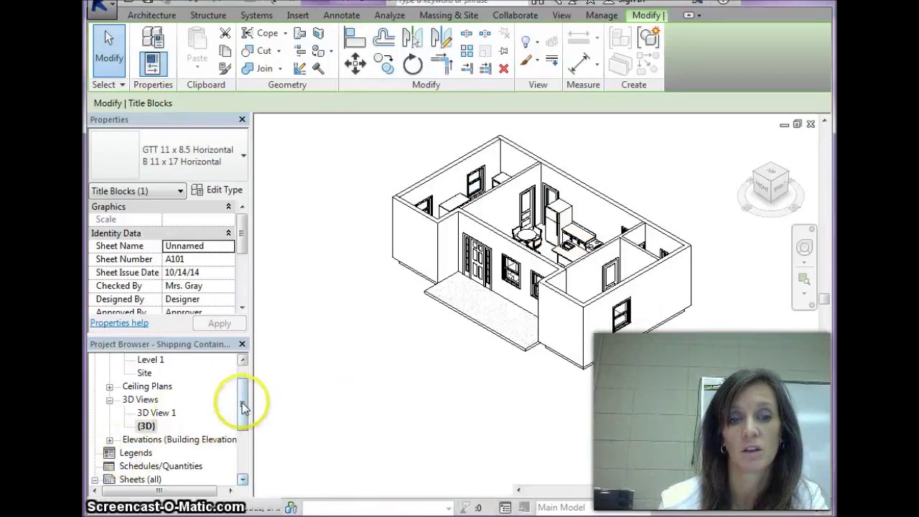
- Reopen sheet A101 to check the hidden-line isometric of the container
{"action": "left_click_drag", "start_coordinate": [243, 403], "coordinate": [244, 464]}
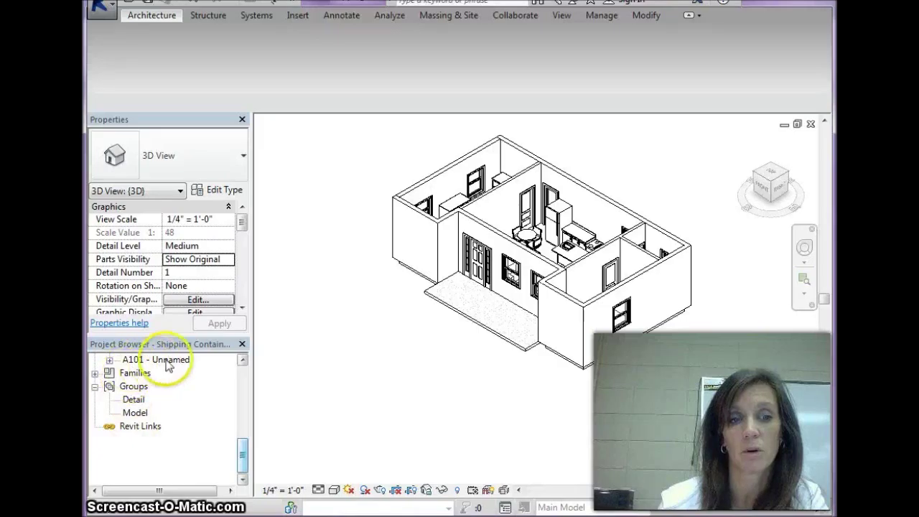
{"action": "double_click", "coordinate": [161, 360]}
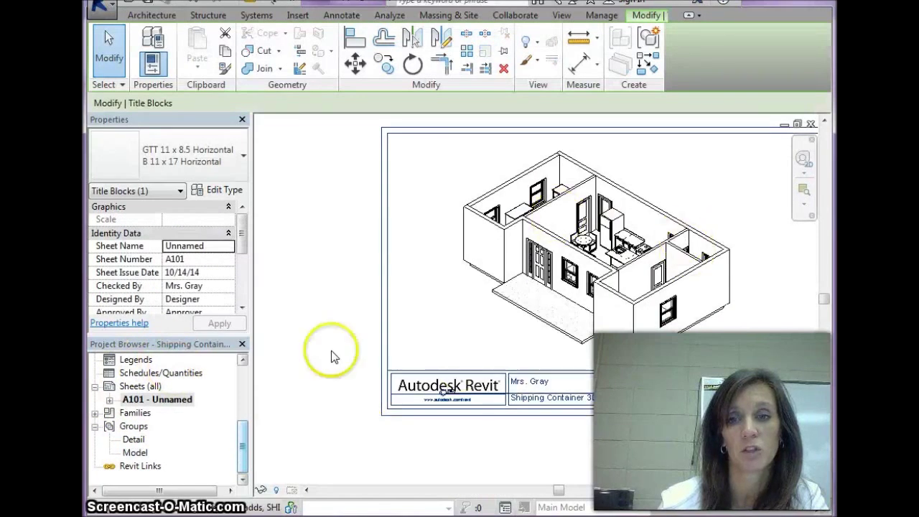
{"action": "scroll", "coordinate": [369, 372], "scroll_direction": "down", "scroll_amount": 4}
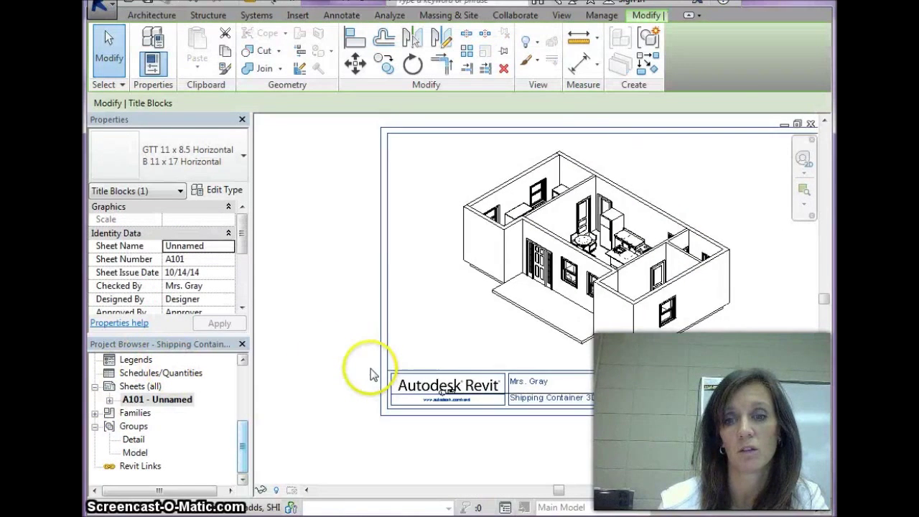
{"action": "scroll", "coordinate": [331, 363], "scroll_direction": "up", "scroll_amount": 1}
{"action": "scroll", "coordinate": [329, 366], "scroll_direction": "up", "scroll_amount": 1}
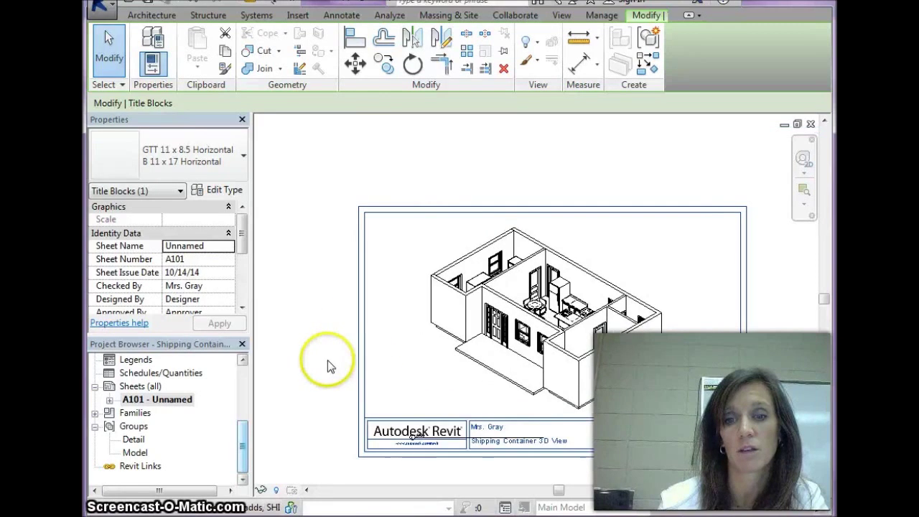
{"action": "left_click", "coordinate": [105, 17]}
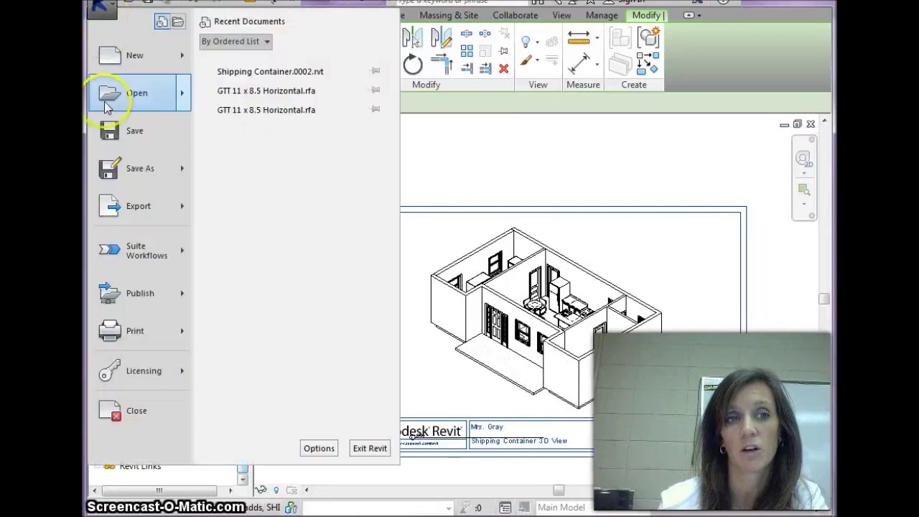
{"action": "mouse_move", "coordinate": [136, 330]}
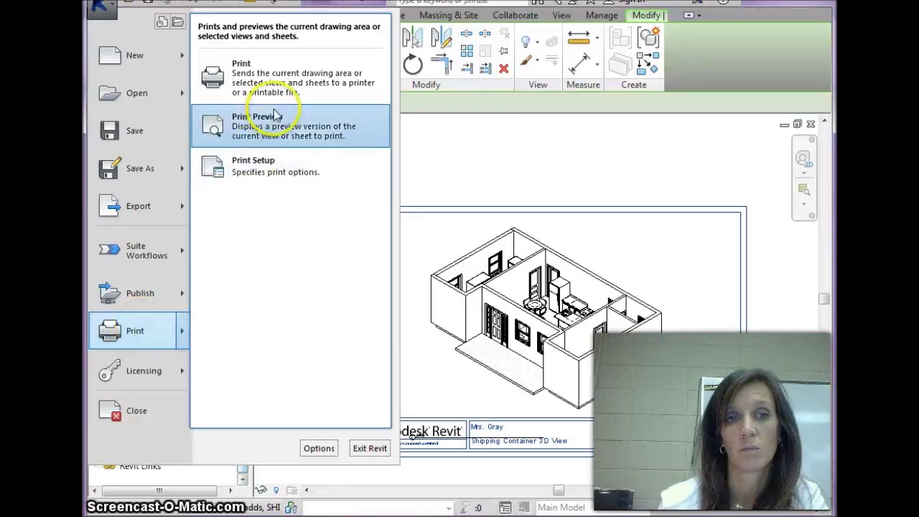
- Print-preview sheet A101's container isometric, then print it to the HP 5200
{"action": "left_click", "coordinate": [279, 126]}
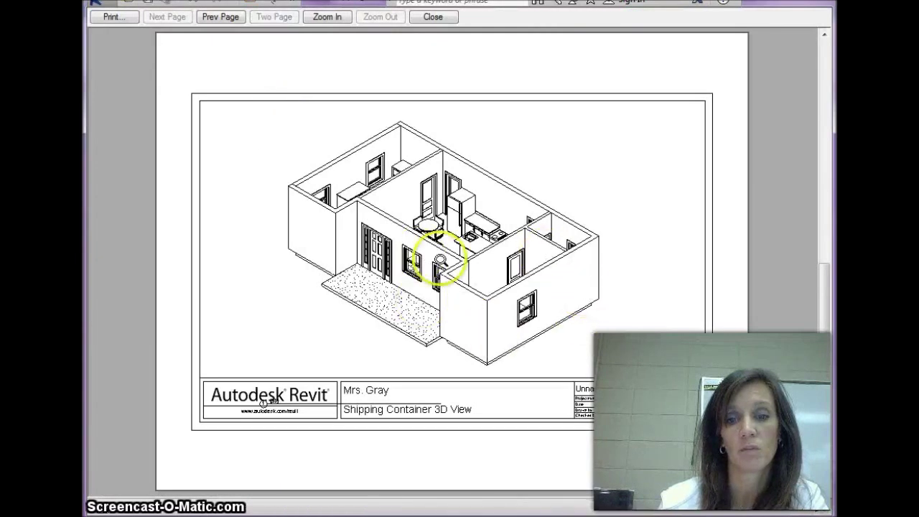
{"action": "left_click", "coordinate": [111, 20]}
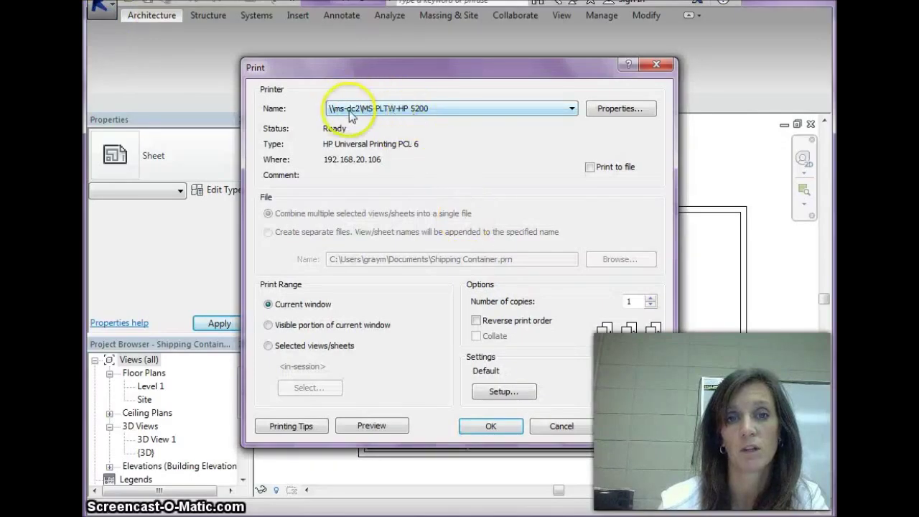
{"action": "left_click", "coordinate": [492, 427]}
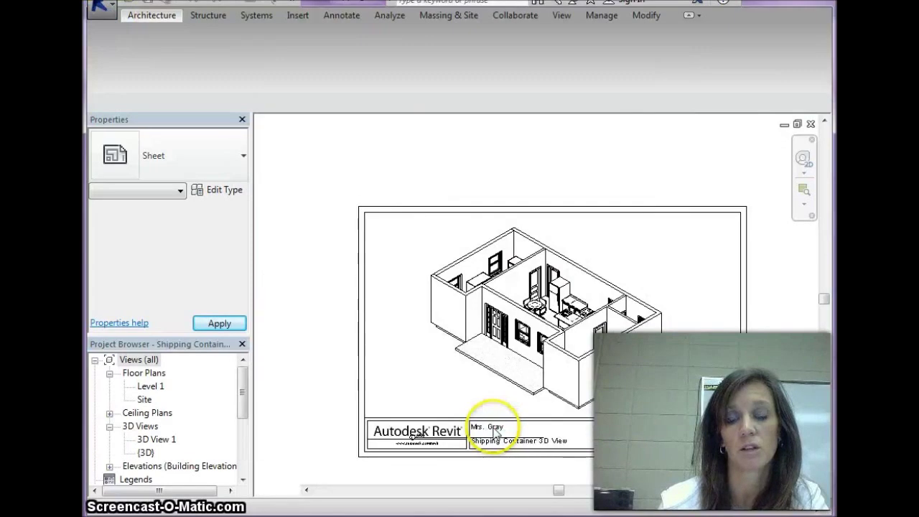